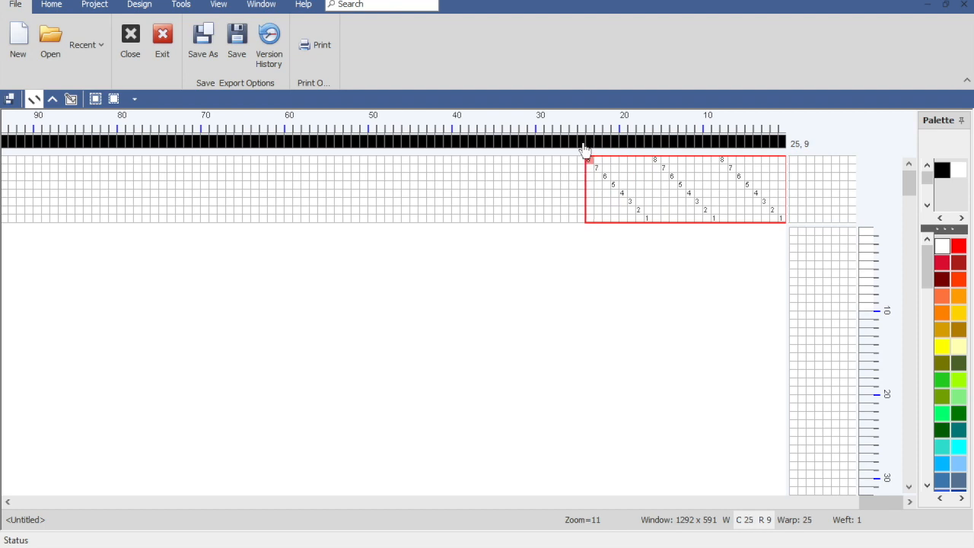
Step: Mark shafts 1, 2 and 5 in the first tie-up column and repeat them as a 1-step diagonal across the tie-up
drag(792, 217, 793, 184)
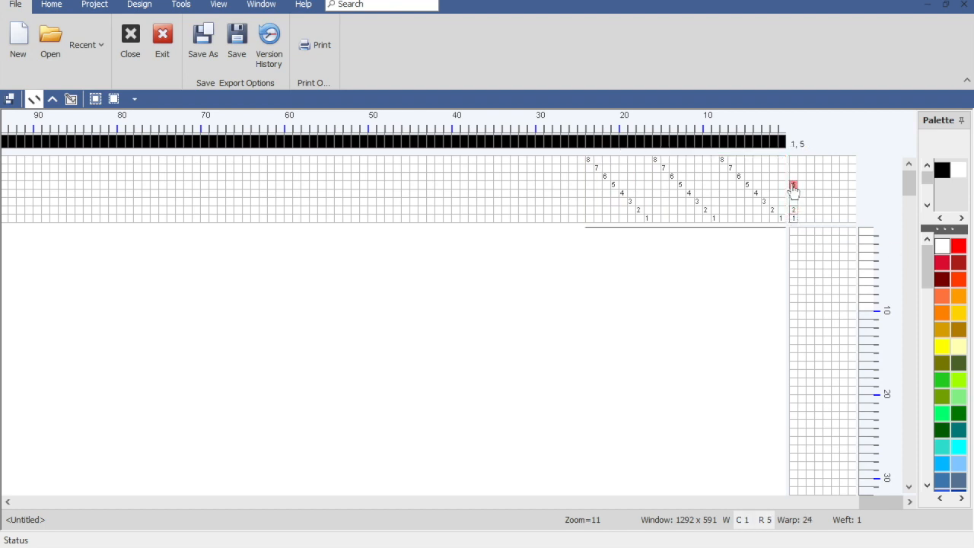
click(126, 6)
click(55, 45)
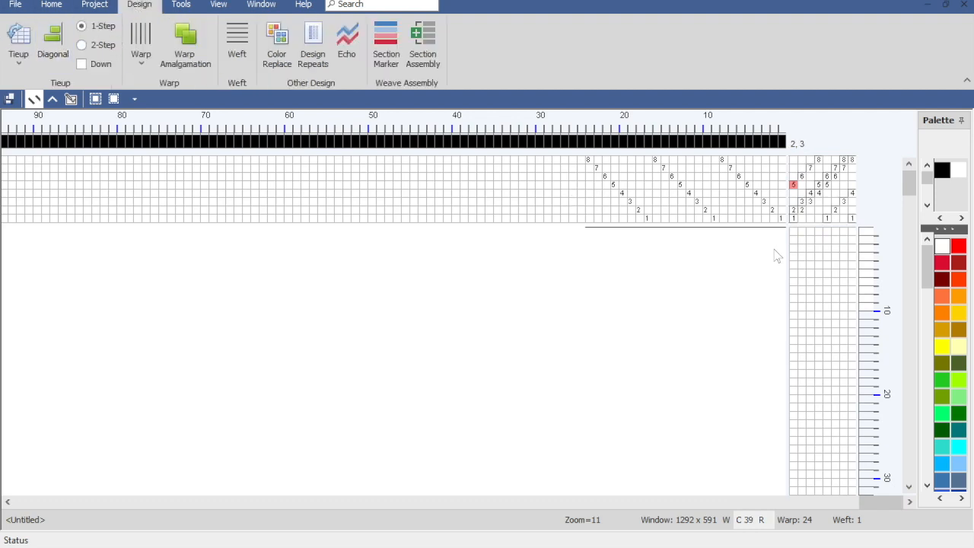
Step: Enter a straight 1-to-8 treadling over 16 picks and color those weft picks Golden Rod
drag(794, 236, 863, 355)
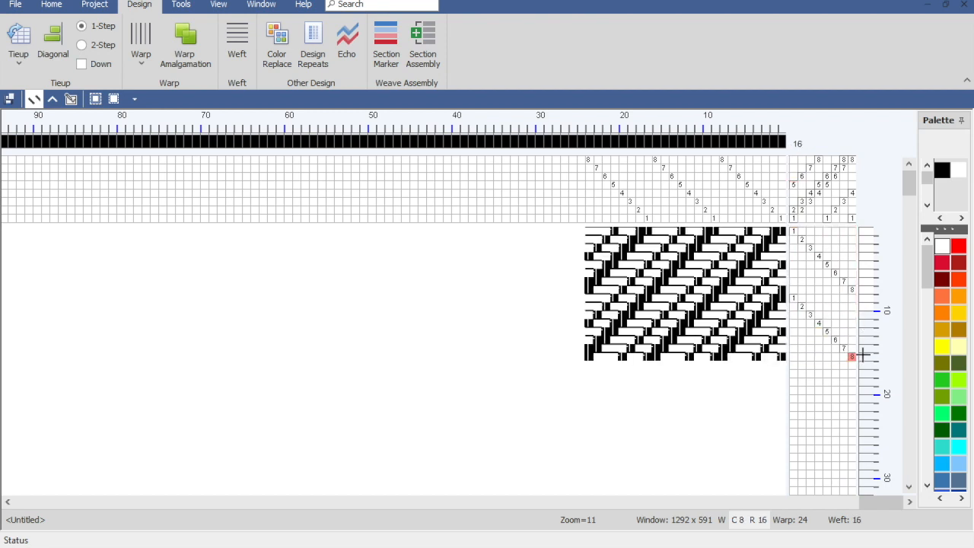
click(943, 329)
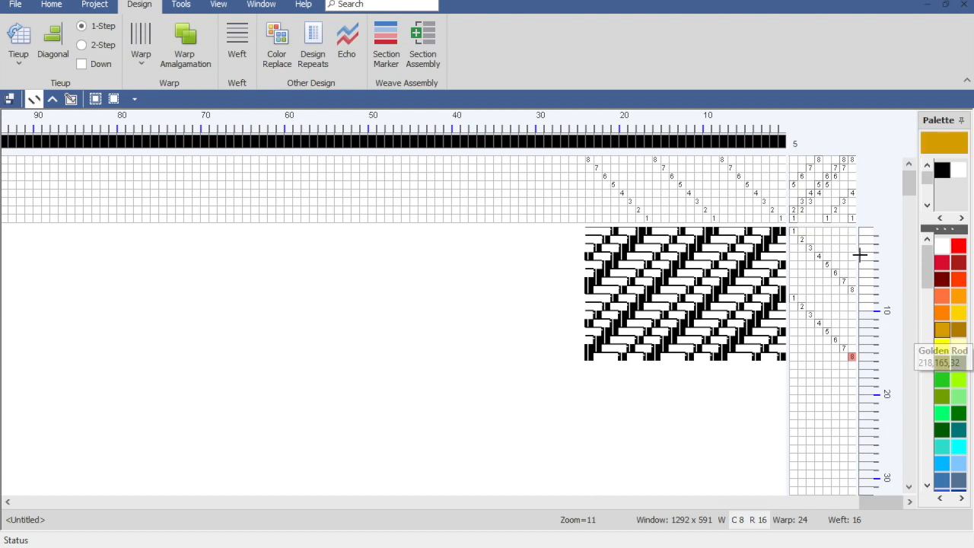
drag(863, 230, 869, 355)
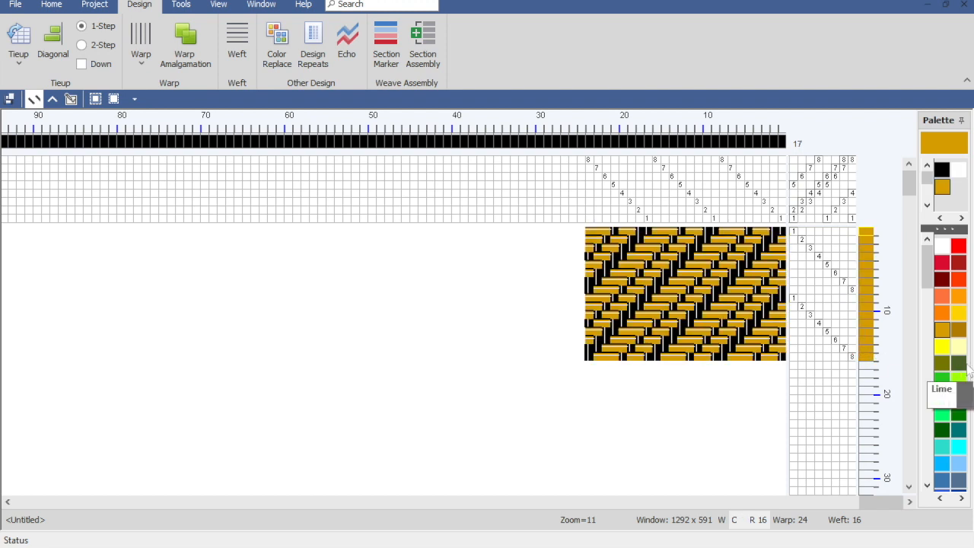
Step: Move the divider between the design's used colors and the available palette colors slightly upward
drag(925, 276, 918, 248)
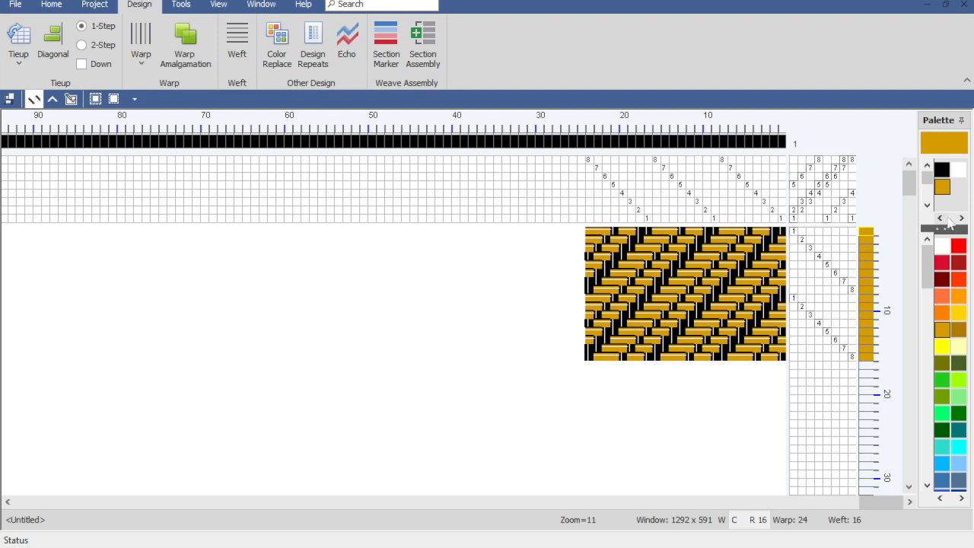
mouse_move(946, 229)
mouse_down()
mouse_move(946, 278)
mouse_move(949, 219)
mouse_up()
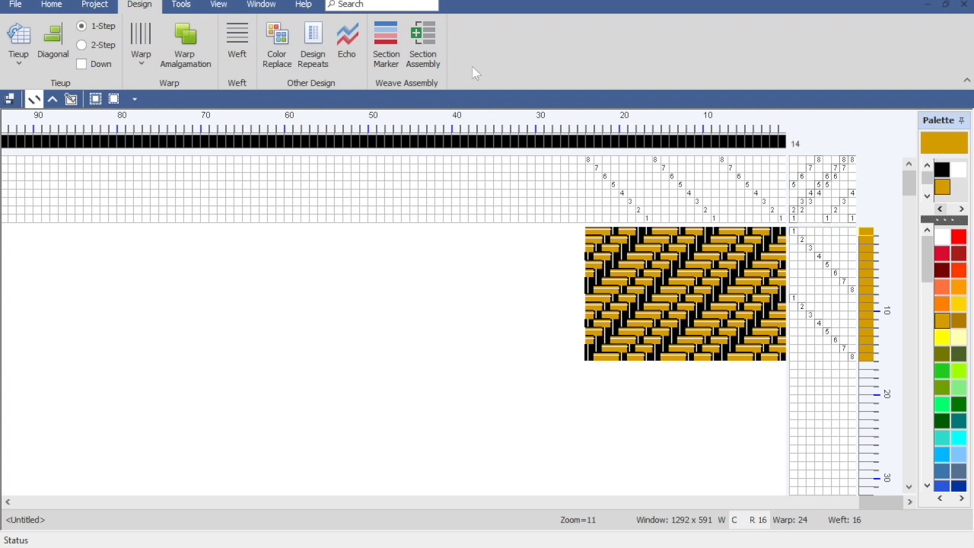
Step: Open the Yarn Catalog and examine the colors in the Default Colors, Jaggerspun Zephyr and Brassard Cotton yarn lines
click(183, 4)
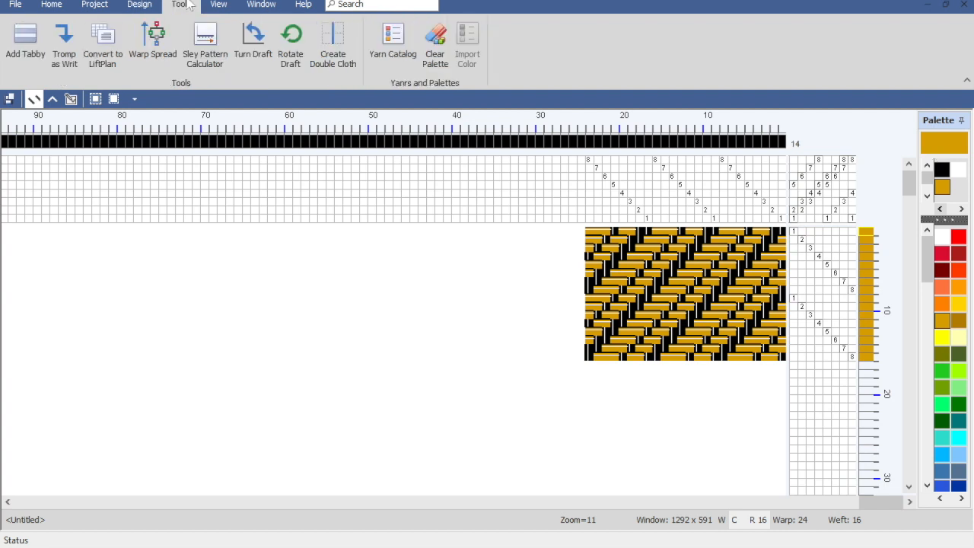
click(392, 61)
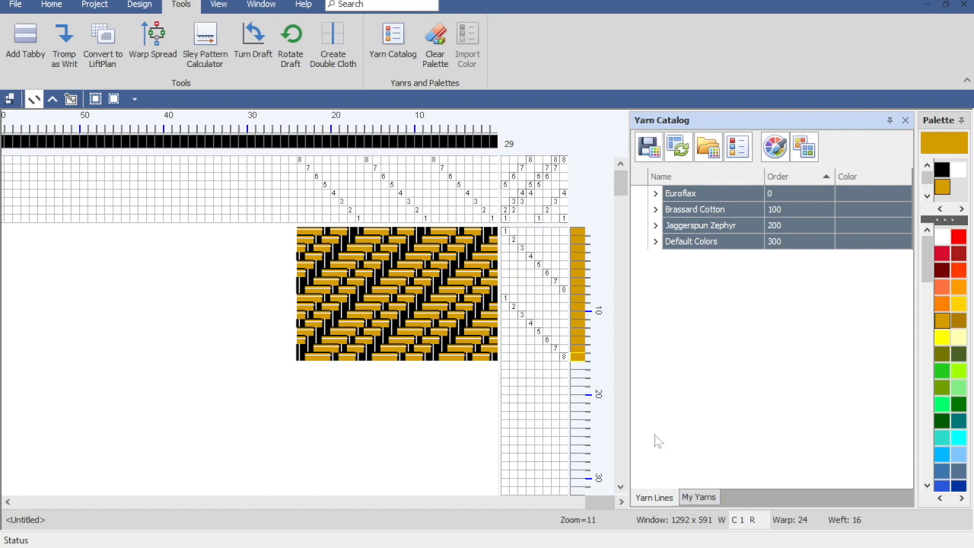
click(655, 242)
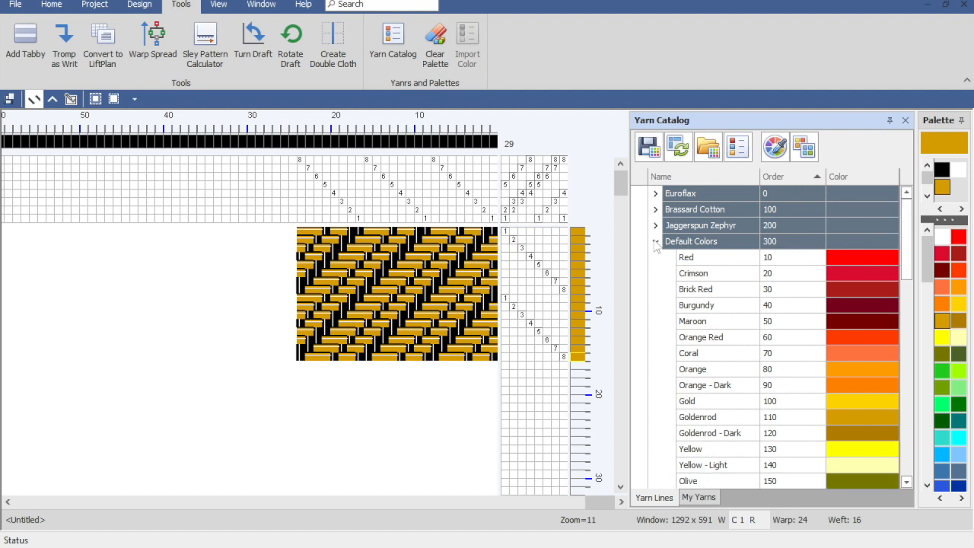
click(655, 242)
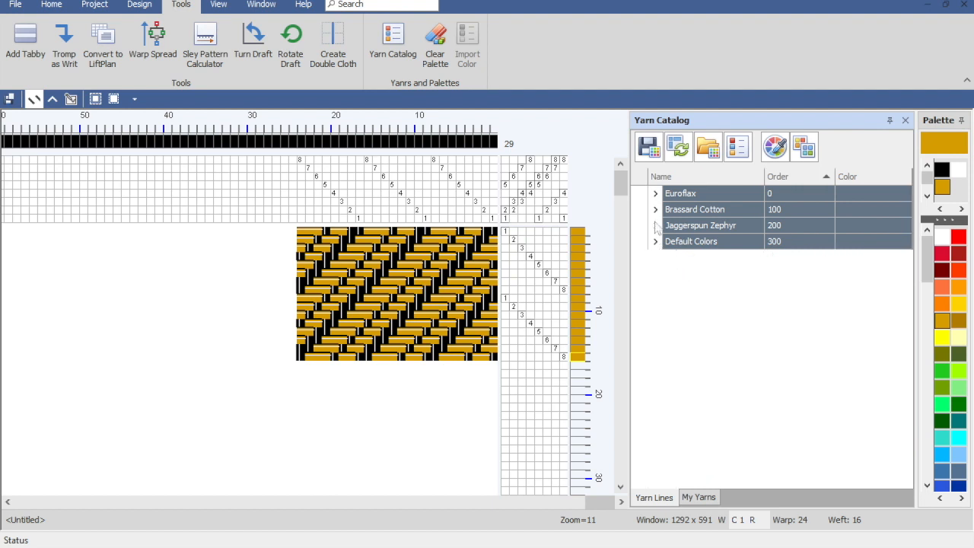
click(655, 225)
click(655, 225)
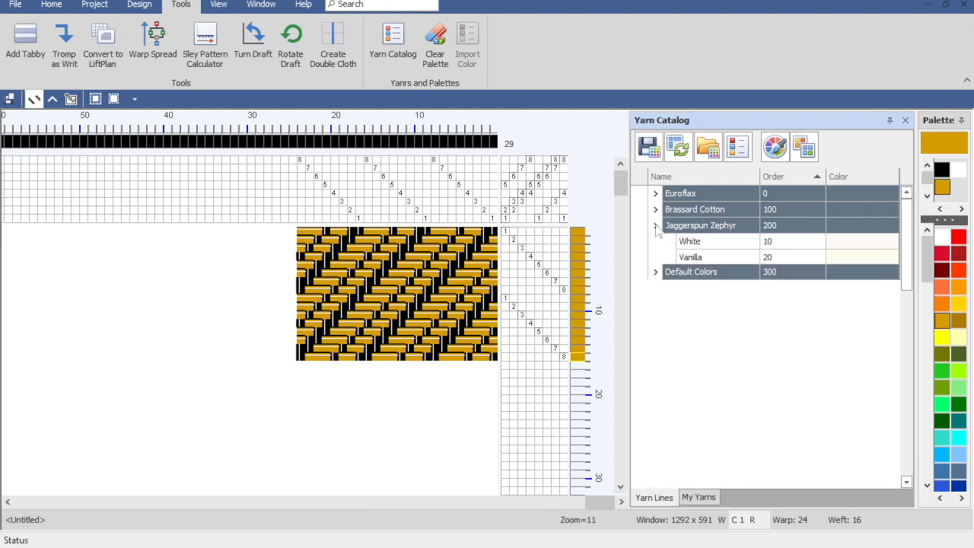
click(656, 210)
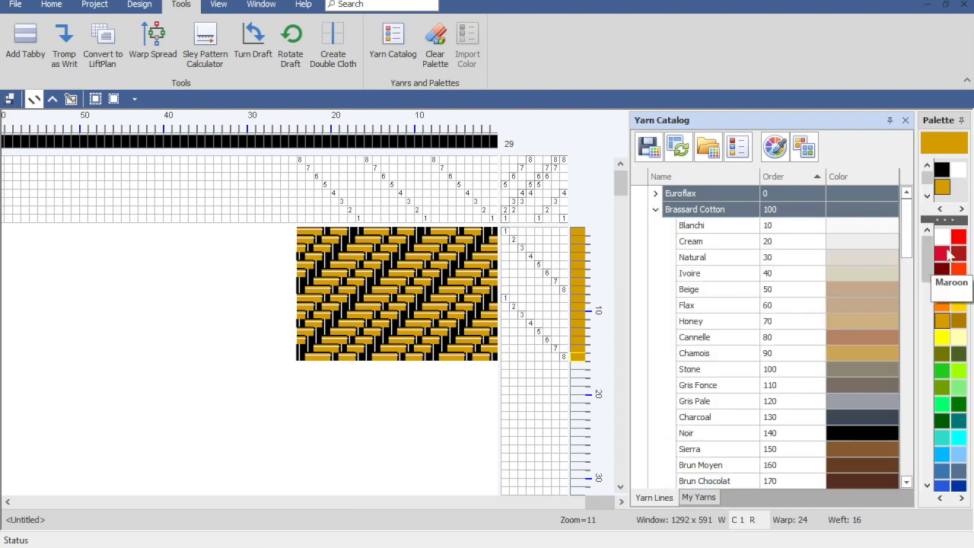
drag(905, 229, 915, 300)
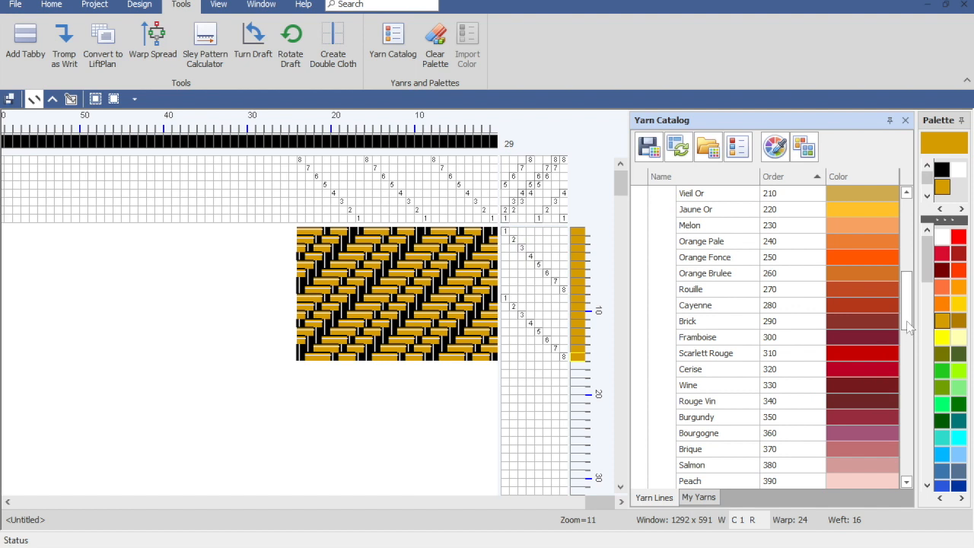
drag(908, 326, 911, 232)
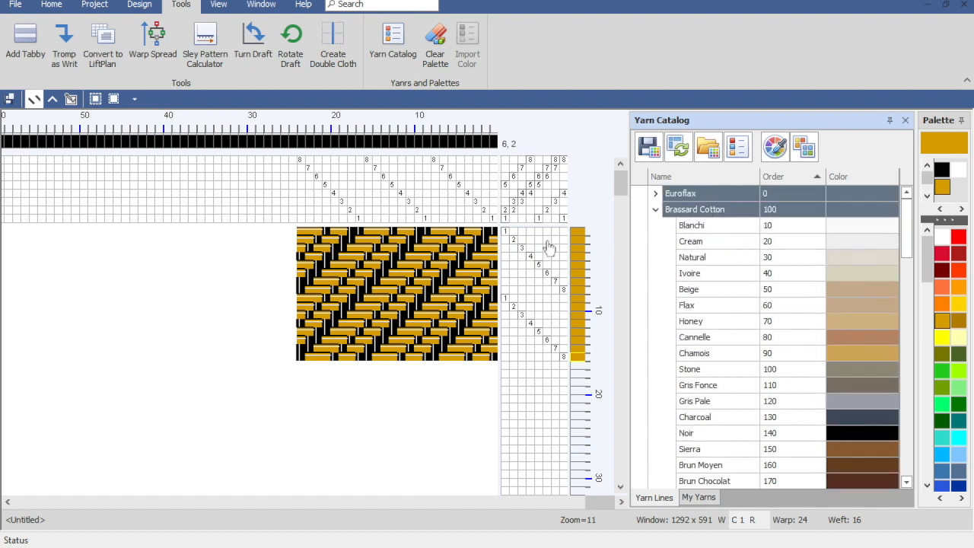
click(654, 211)
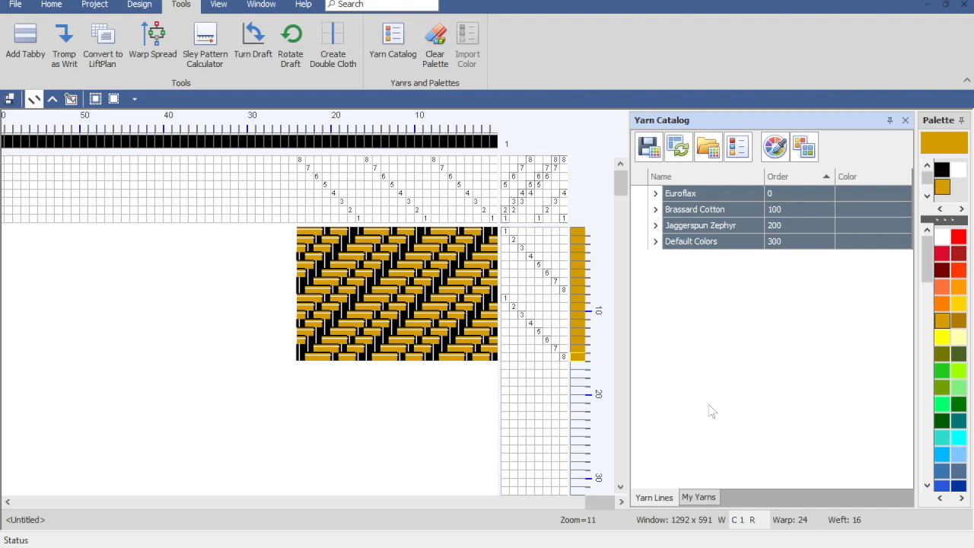
Step: Create a new yarn category in My Yarns and name it MyTencel
click(700, 498)
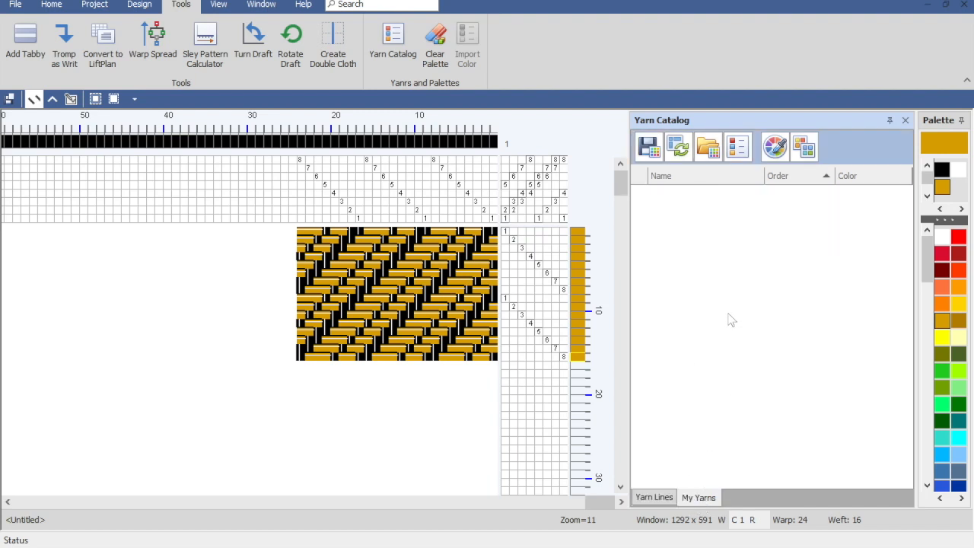
click(710, 149)
double_click(705, 199)
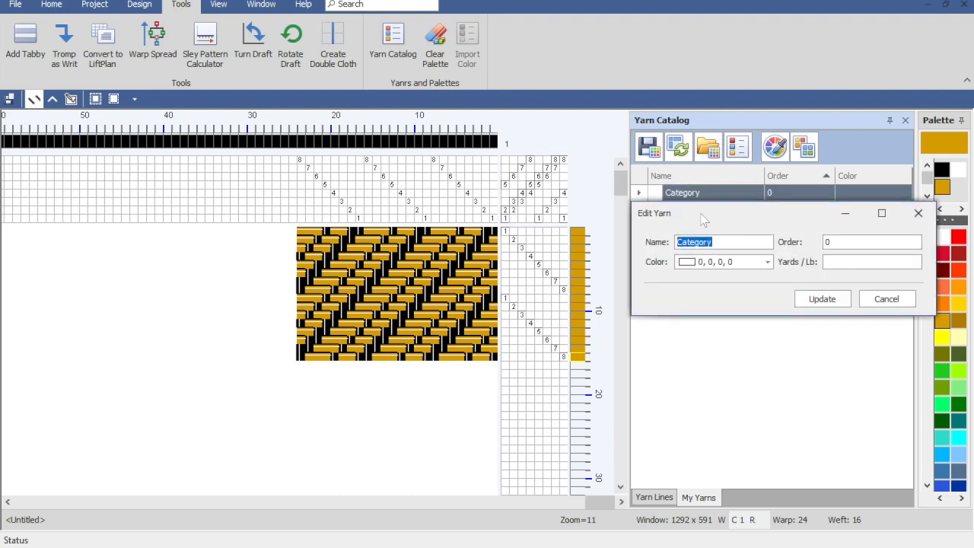
text(MyTencel)
click(820, 299)
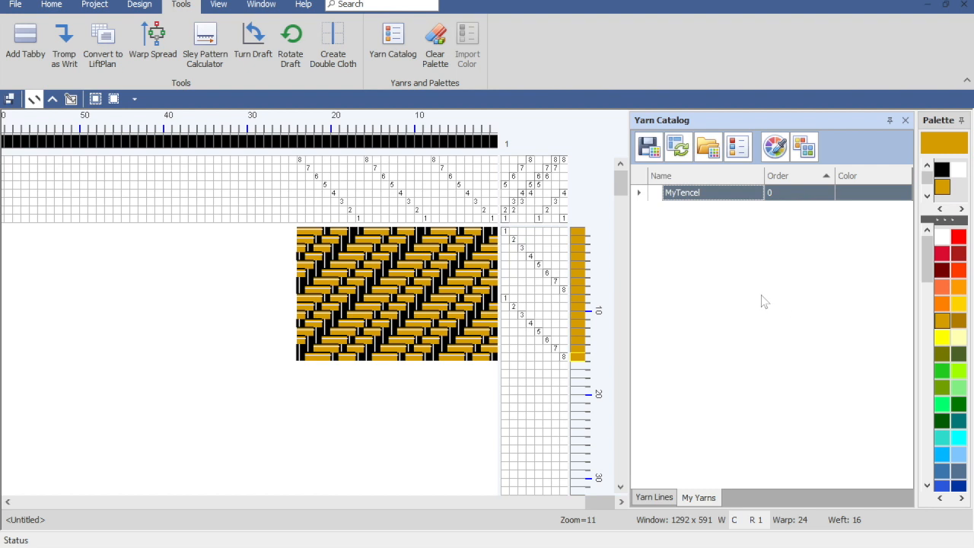
Step: Add two new yarn color entries to the MyTencel category
click(739, 150)
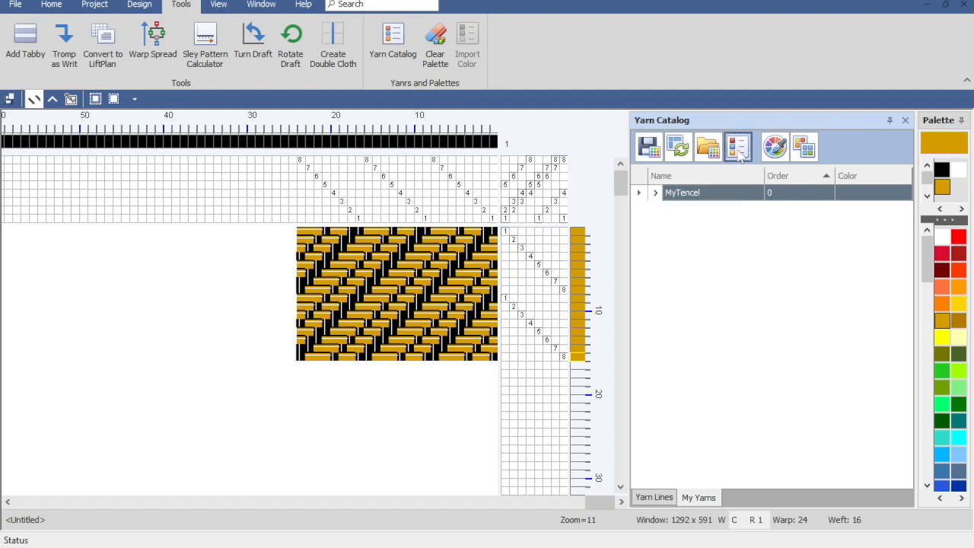
click(655, 193)
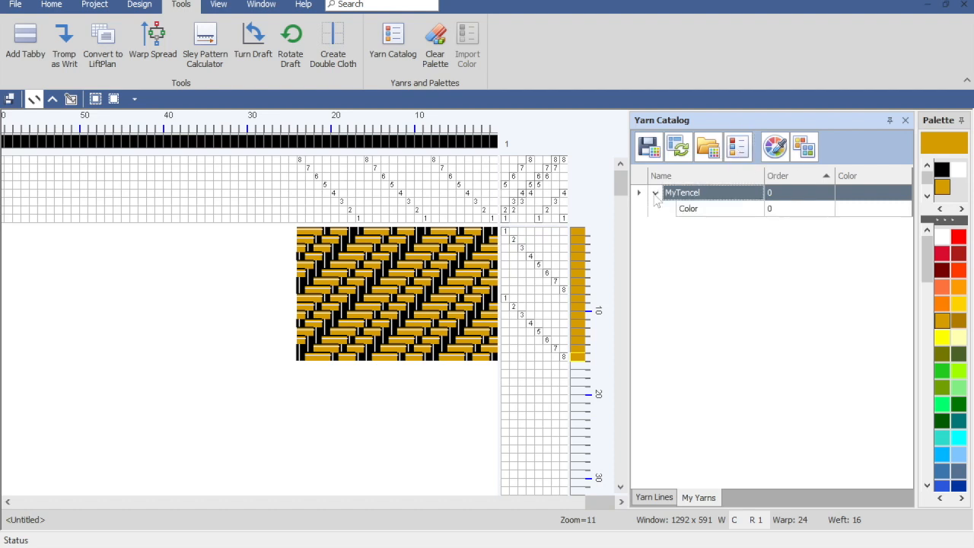
click(738, 149)
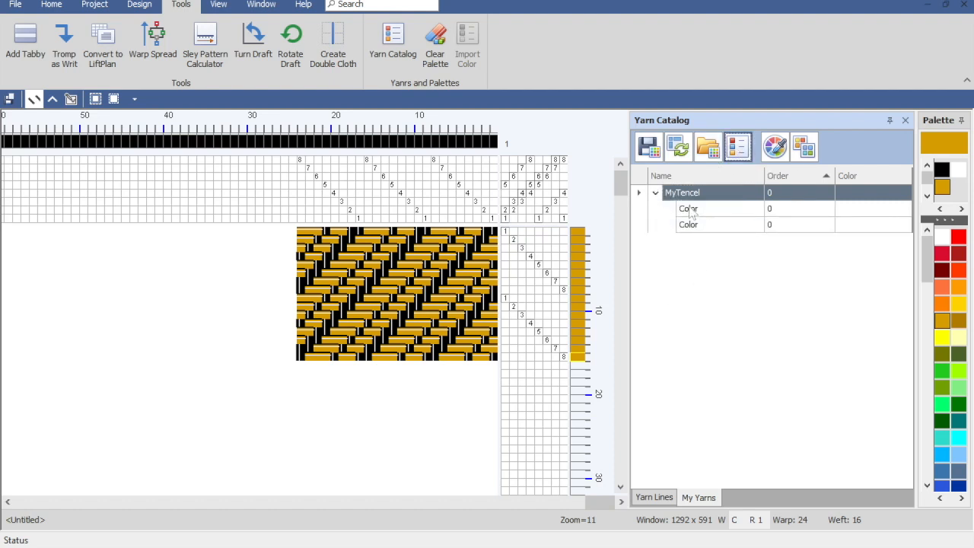
Step: Name the first MyTencel color entry Green and assign it the theme color 118, 146, 60
double_click(689, 209)
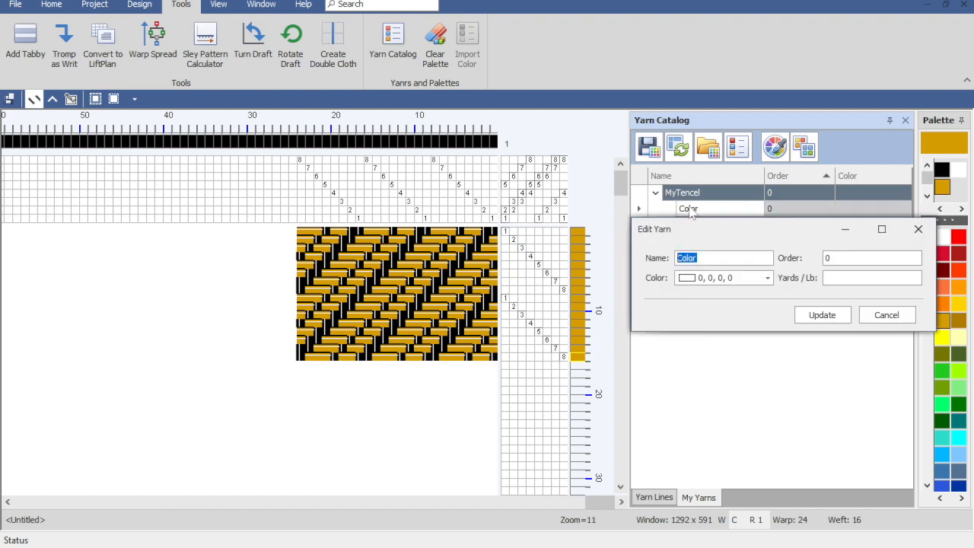
text(Green)
click(768, 279)
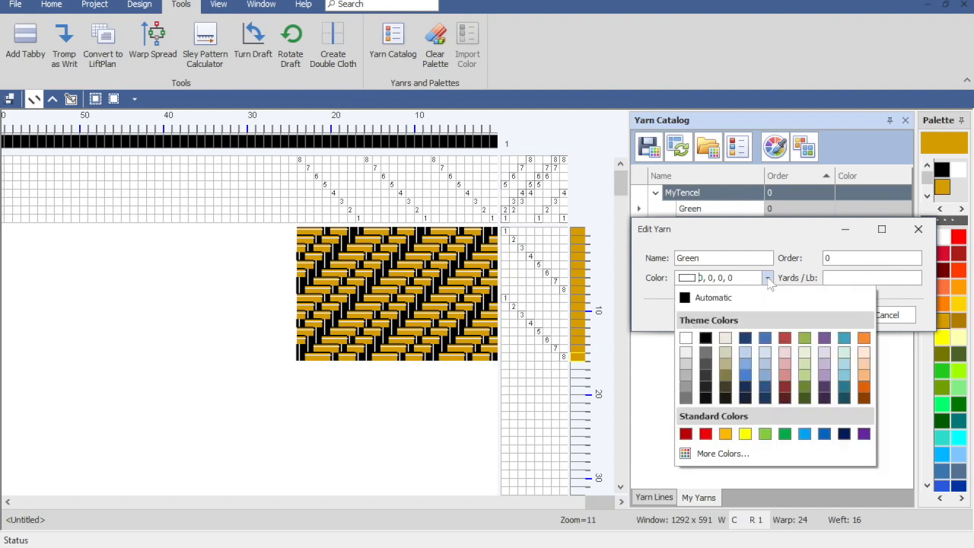
click(806, 392)
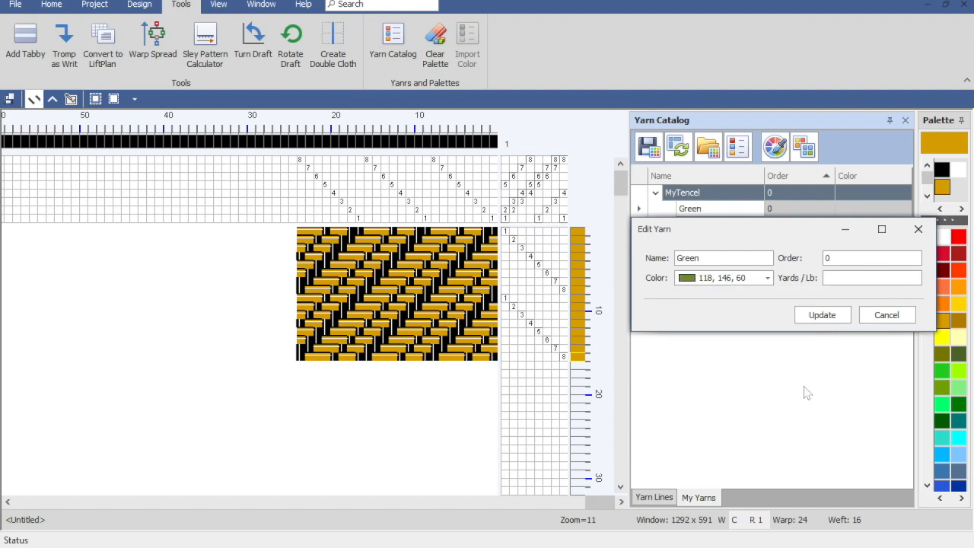
click(819, 315)
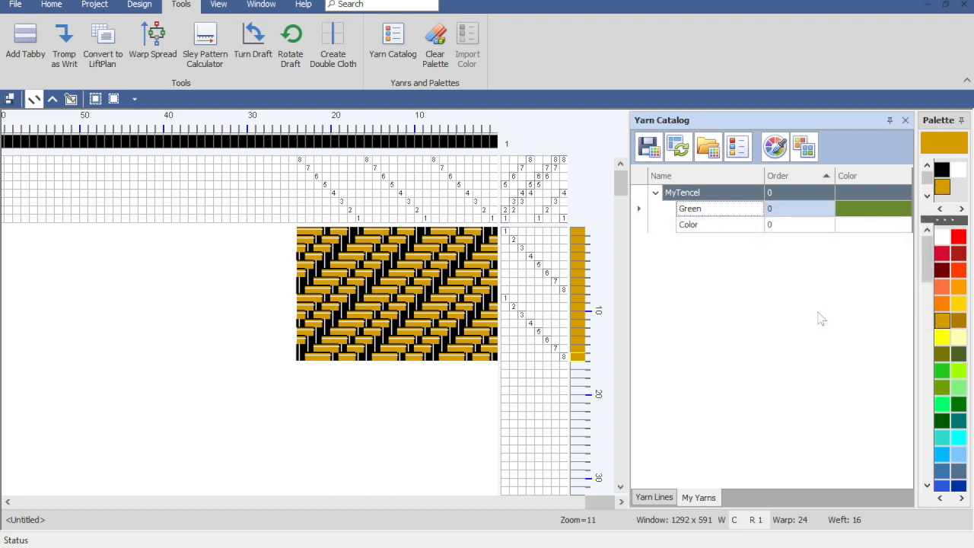
Step: Name the second MyTencel color entry Blue and assign it the theme color 95, 73, 122
double_click(720, 226)
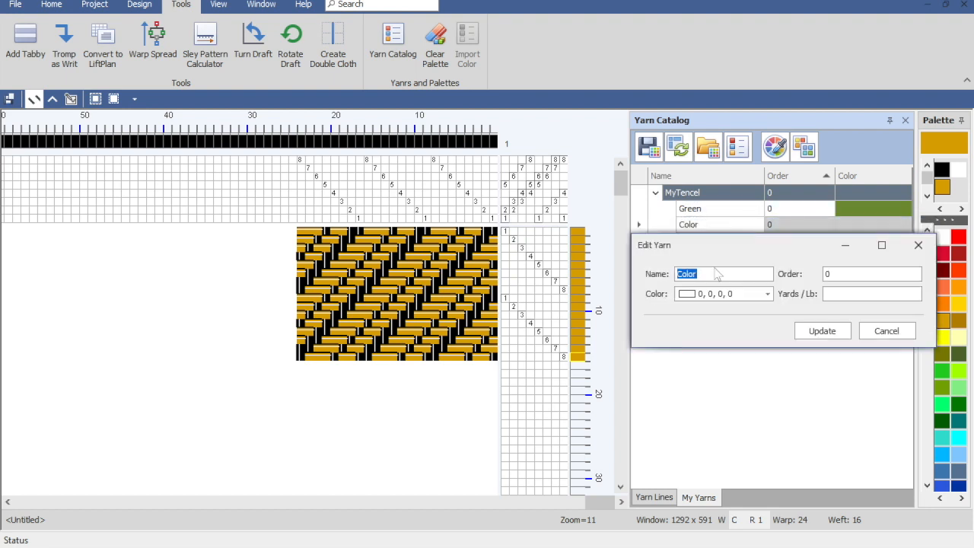
text(Blue)
click(767, 293)
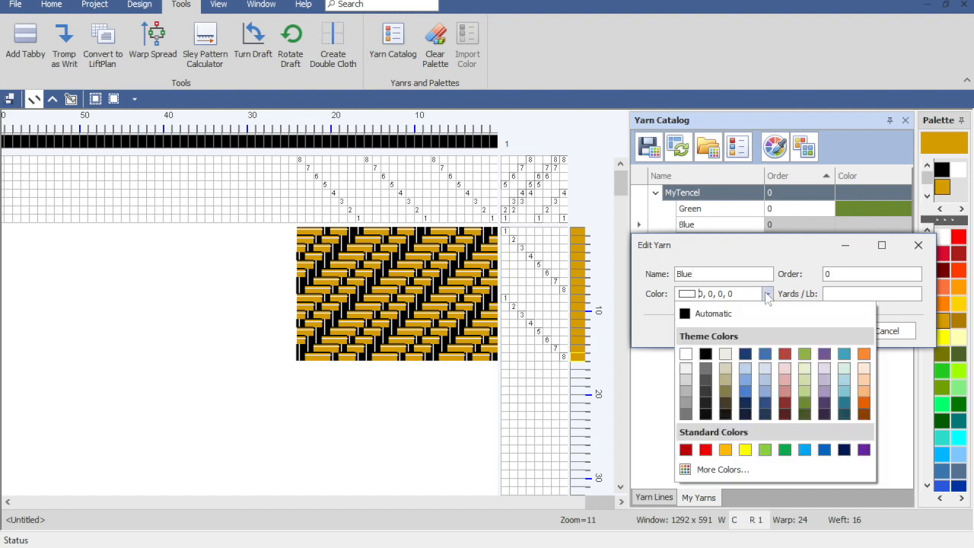
click(824, 402)
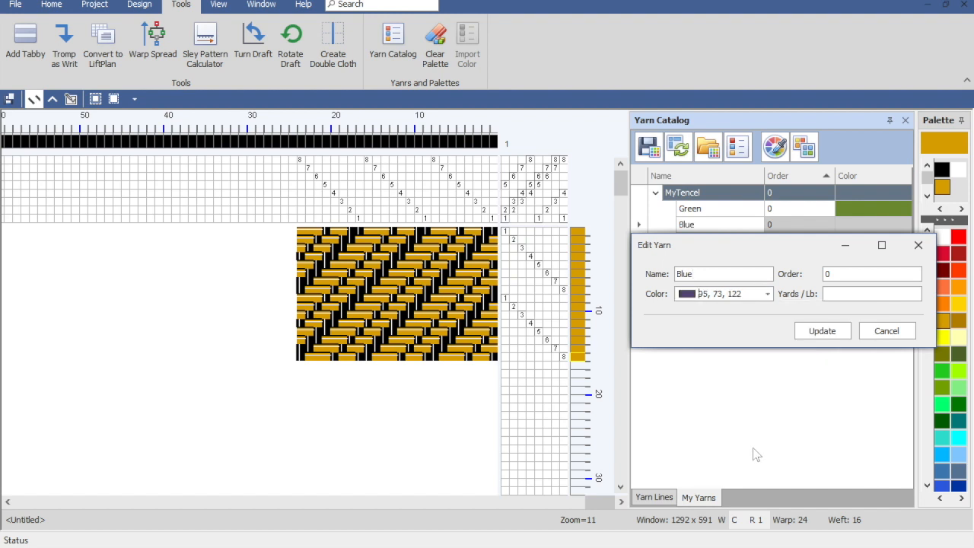
Step: Open the custom color picker for the Blue yarn, try several hues, and pick a lighter green with RGB 72, 194, 126
click(769, 294)
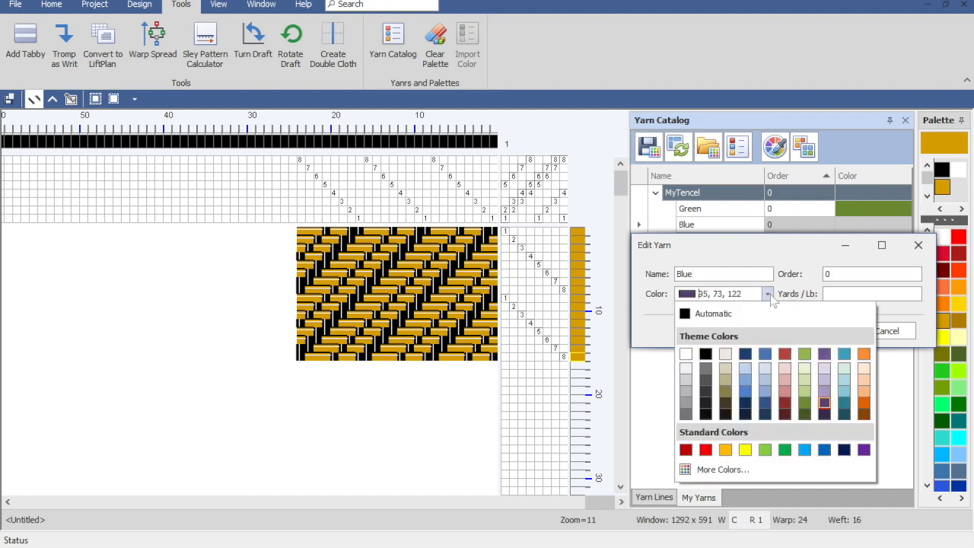
click(714, 469)
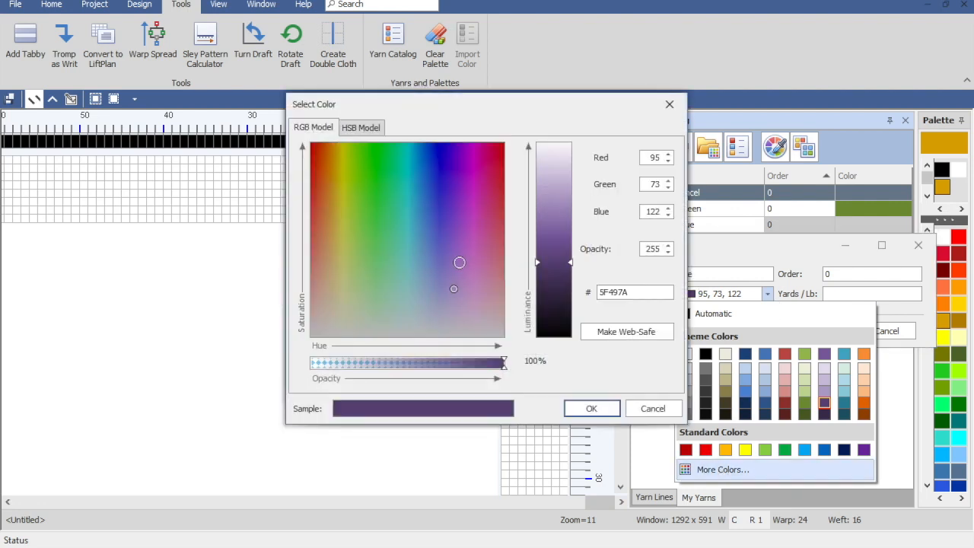
click(437, 227)
click(433, 191)
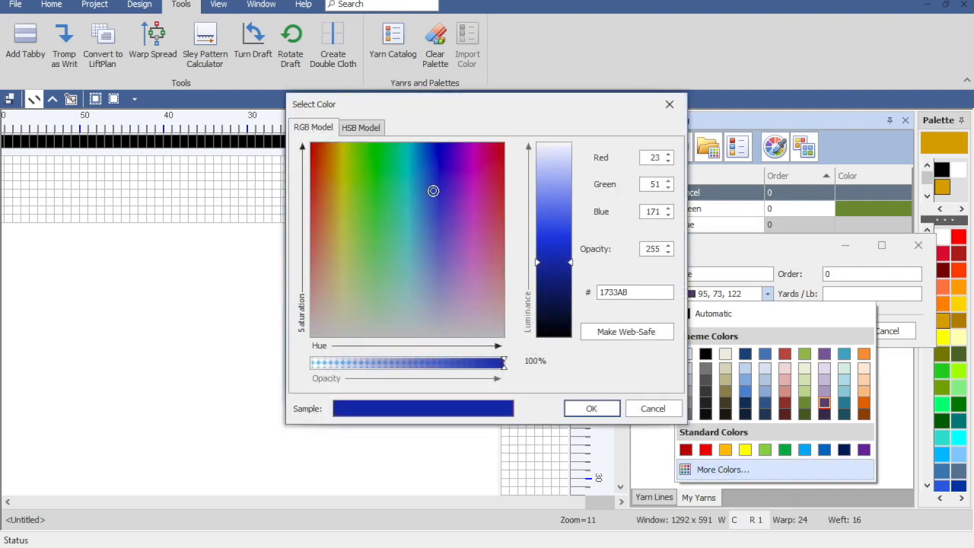
click(412, 206)
click(378, 188)
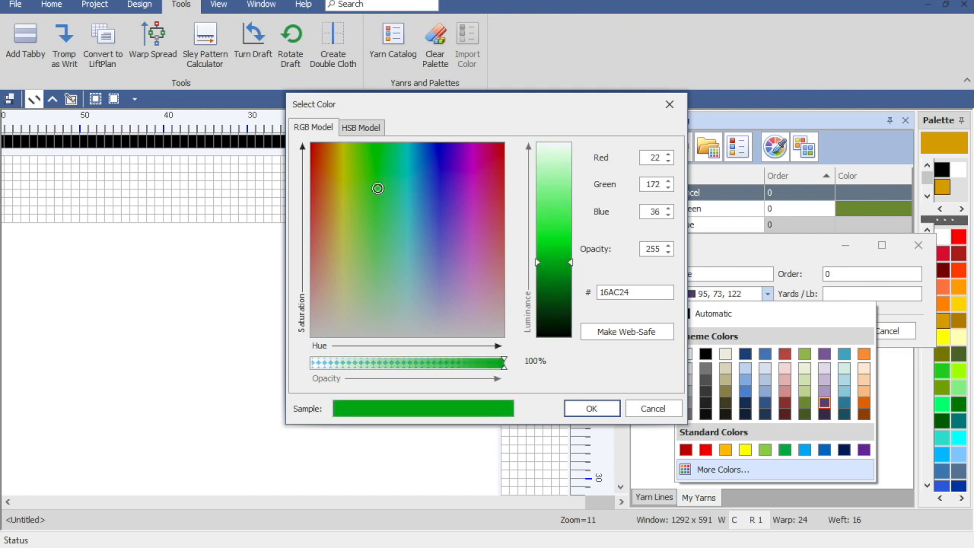
click(440, 175)
click(490, 201)
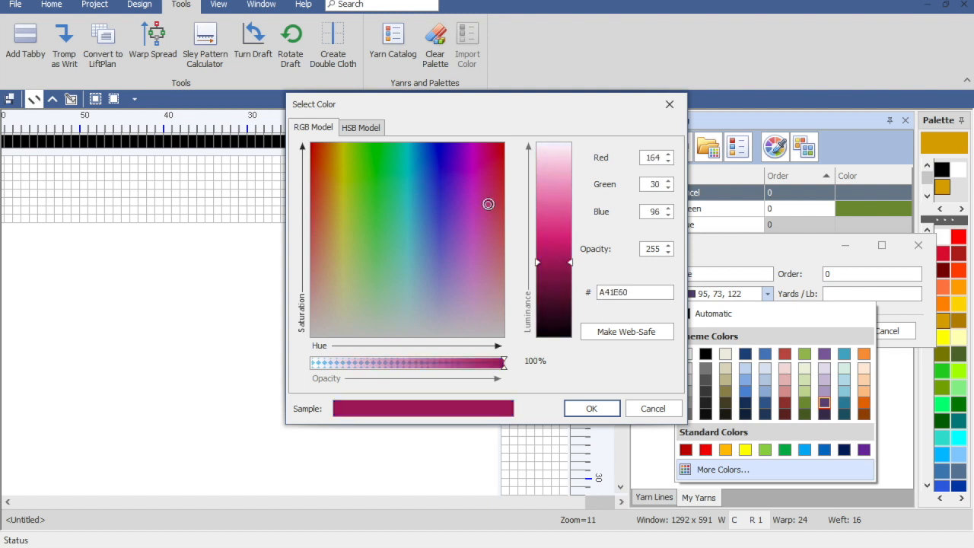
click(474, 242)
click(440, 241)
click(422, 242)
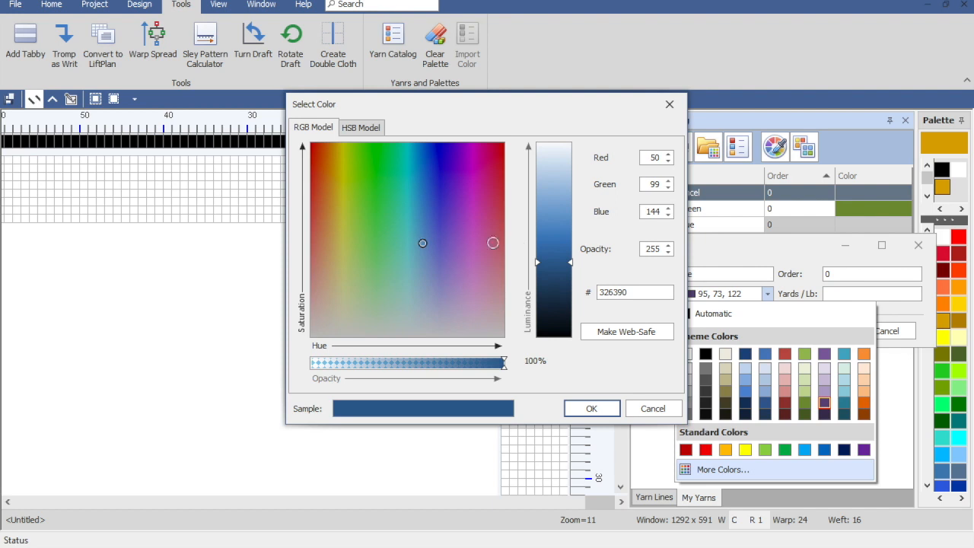
drag(566, 262, 558, 233)
drag(425, 243, 389, 240)
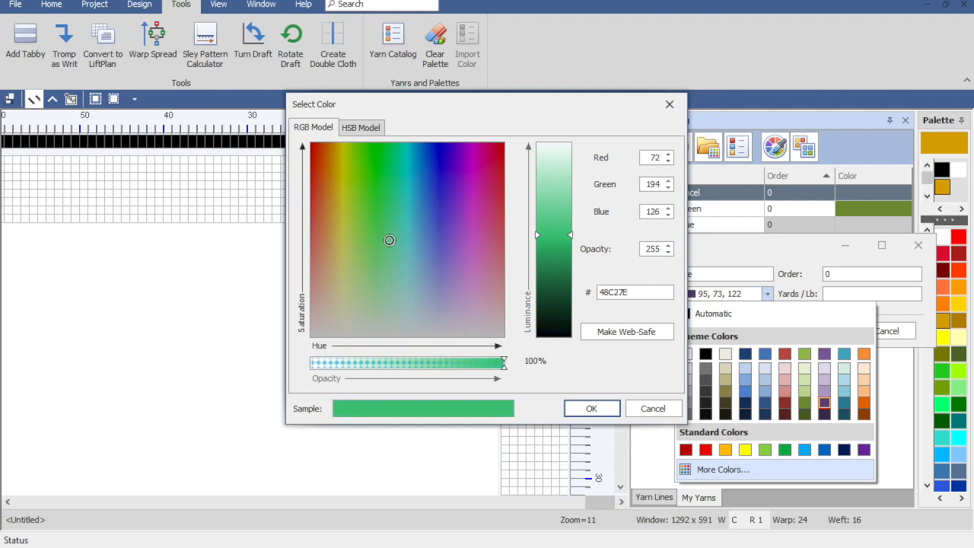
Step: Set the custom color's red value to 110 and green value to 80 at full opacity, and update the Blue yarn with it
click(648, 157)
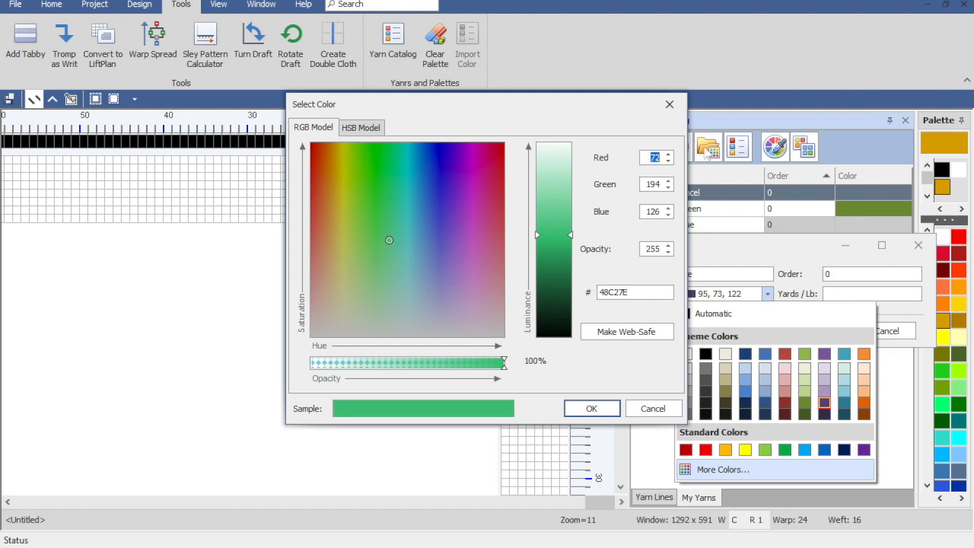
text(110)
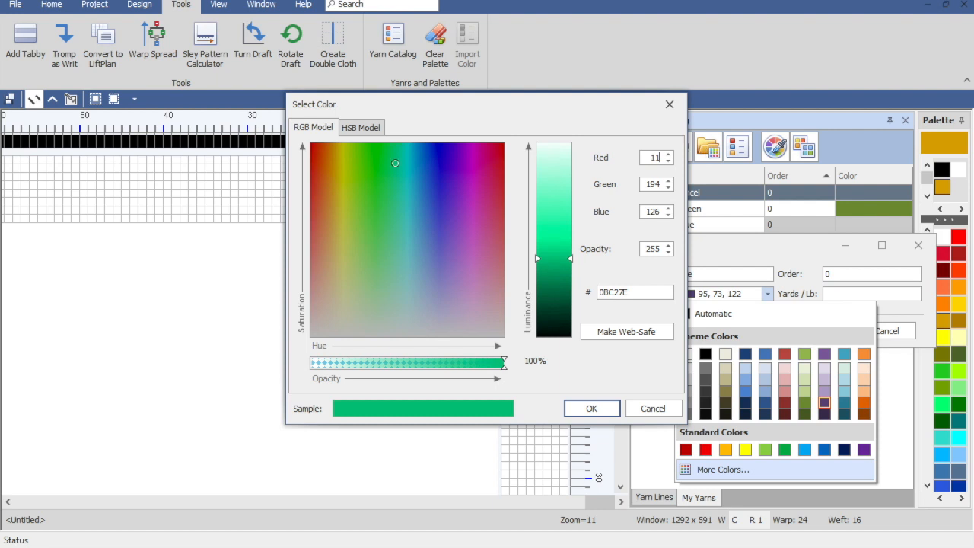
click(668, 188)
click(668, 188)
click(669, 188)
click(668, 188)
click(668, 188)
click(668, 188)
click(668, 188)
click(668, 188)
click(669, 188)
click(669, 188)
click(669, 188)
drag(644, 185, 672, 185)
text(80)
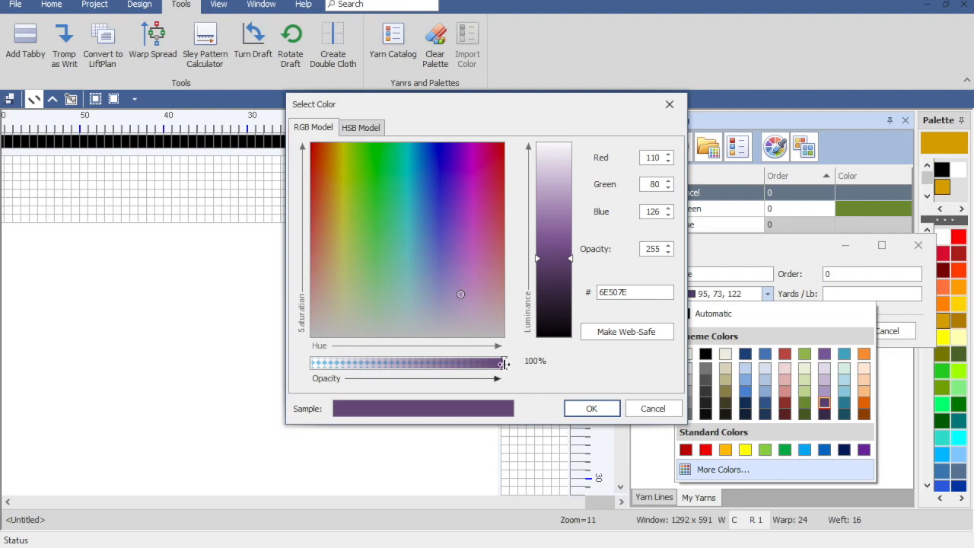
drag(503, 364, 536, 371)
click(592, 409)
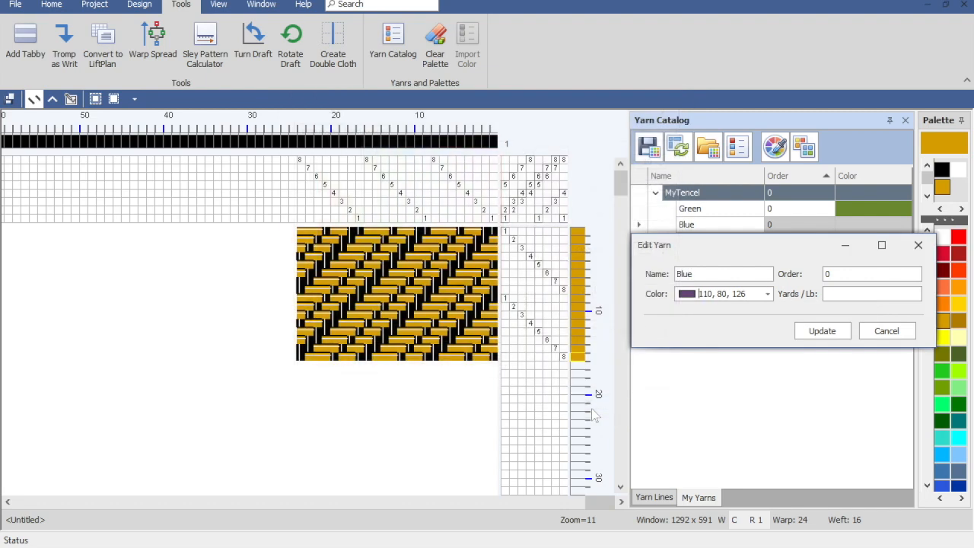
click(827, 330)
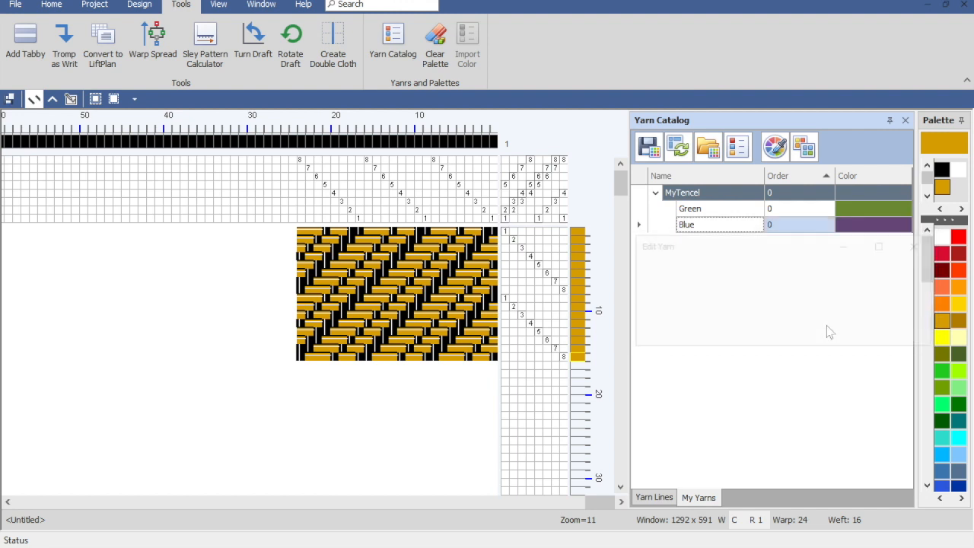
Step: Rename the Blue yarn entry in MyTencel to Plum
double_click(715, 225)
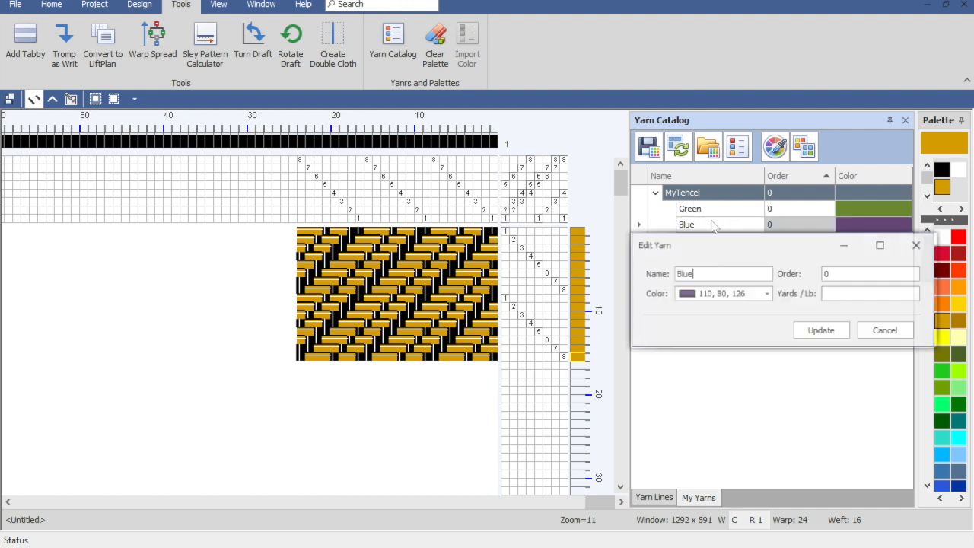
double_click(707, 276)
text(Plum)
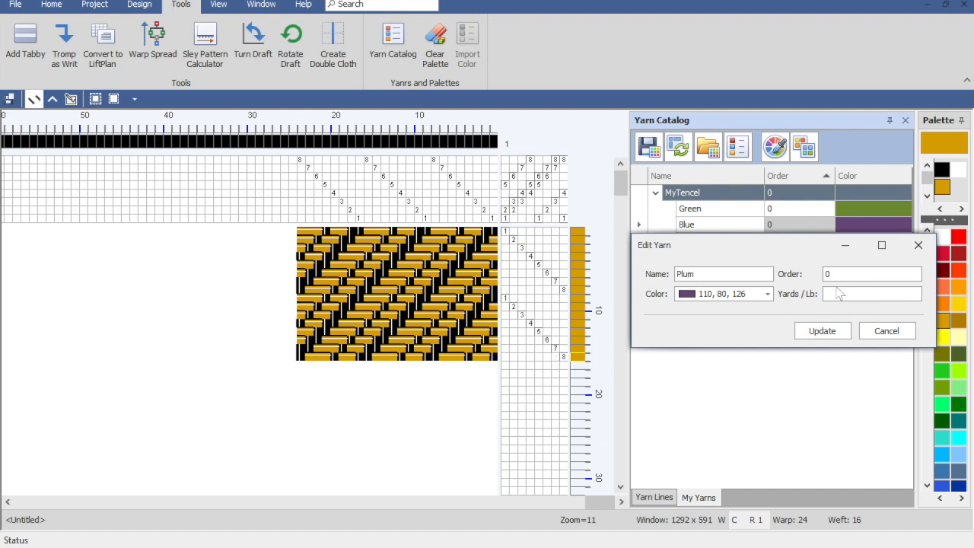
click(800, 335)
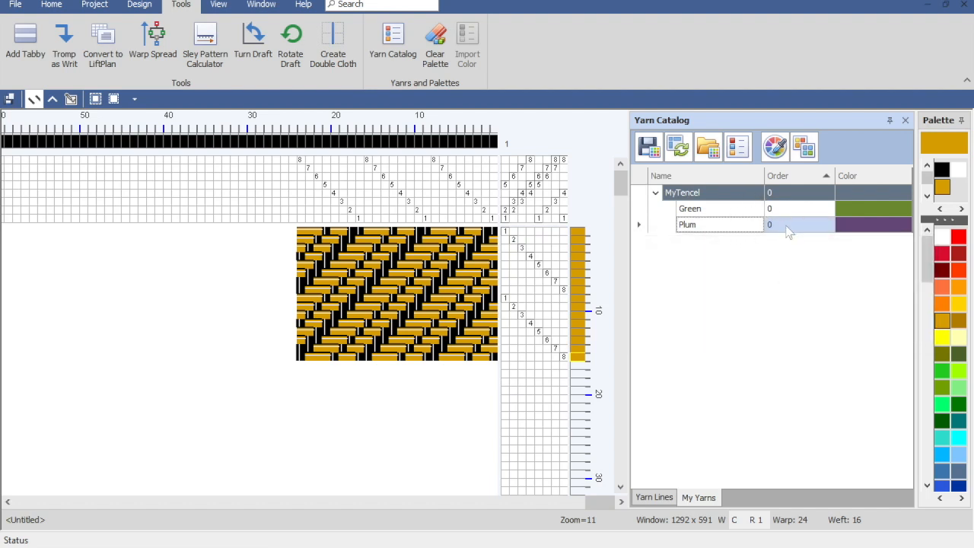
Step: Create another yarn category in My Yarns and name it OldWool
click(707, 148)
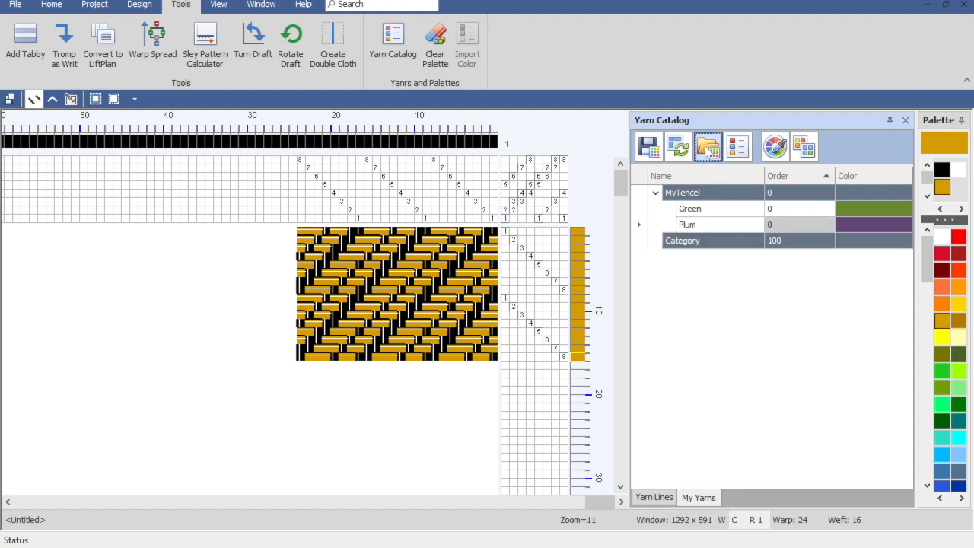
double_click(699, 242)
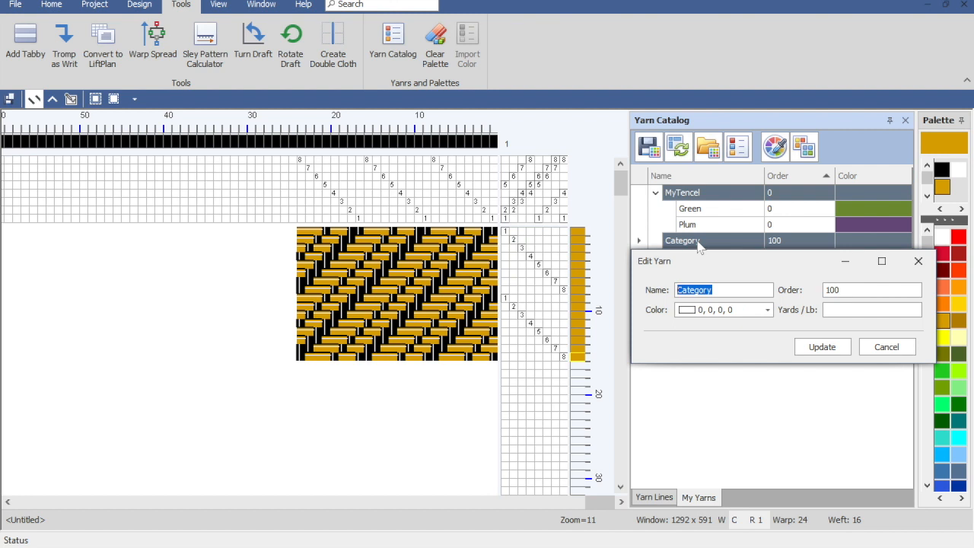
text(OldWool)
click(822, 347)
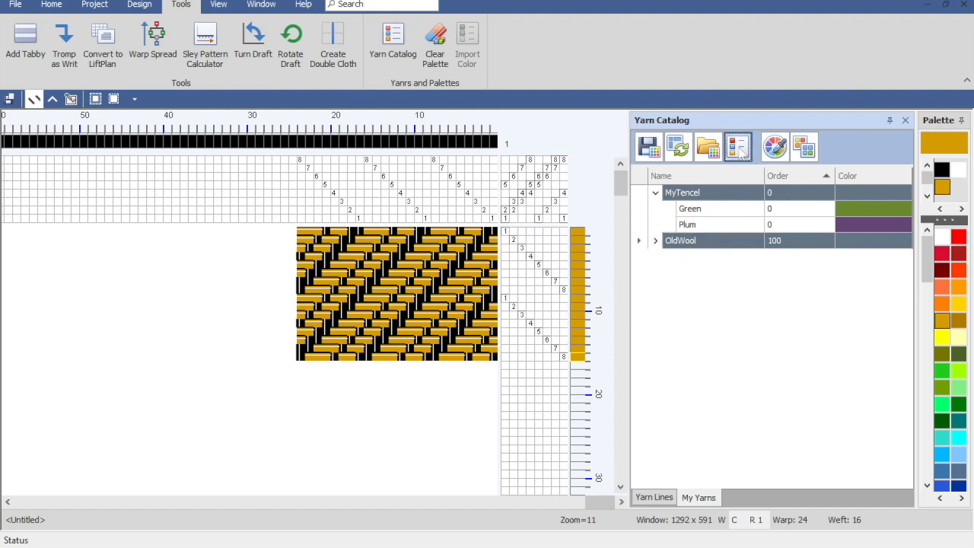
Step: Expand the OldWool category and set its first color entry to the RGB value 100,110,80
click(655, 241)
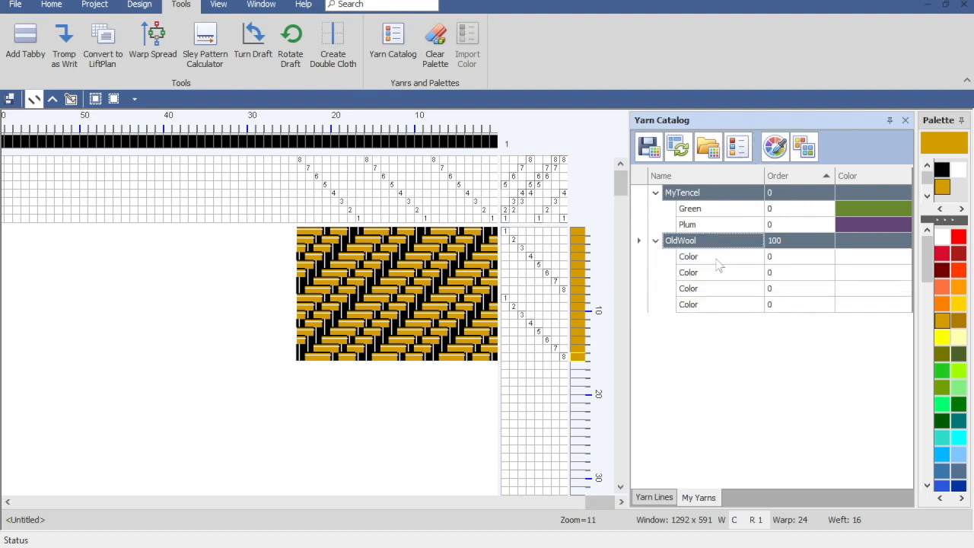
double_click(715, 257)
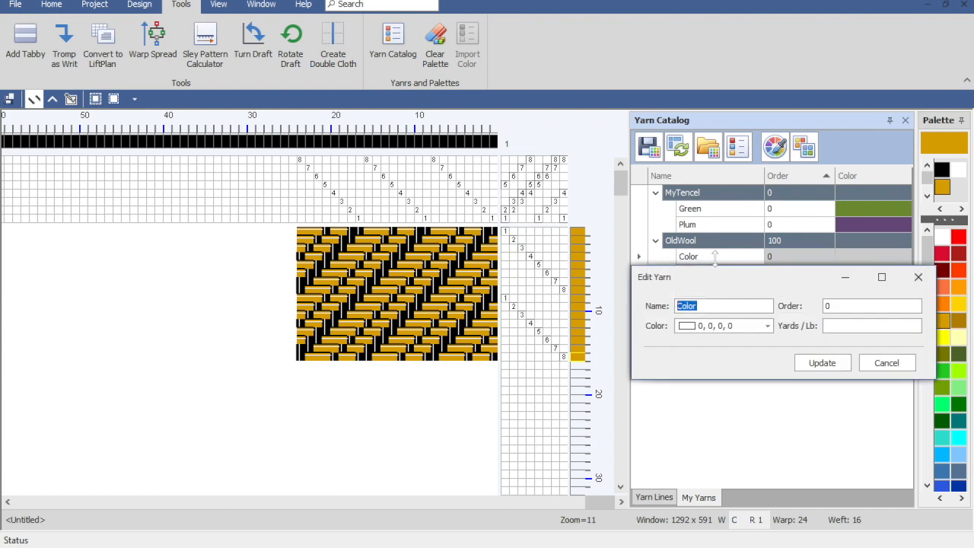
click(747, 326)
text(100,110,)
text(50)
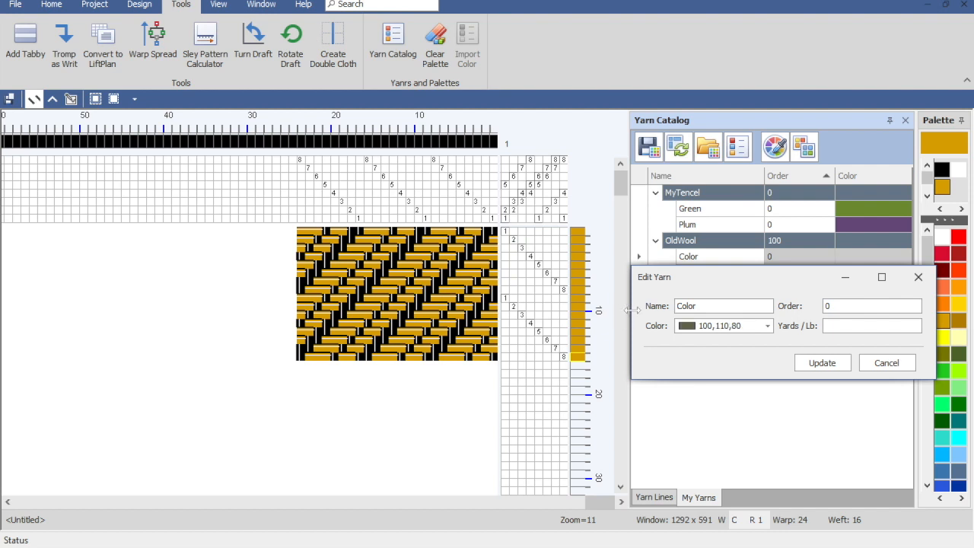
click(824, 366)
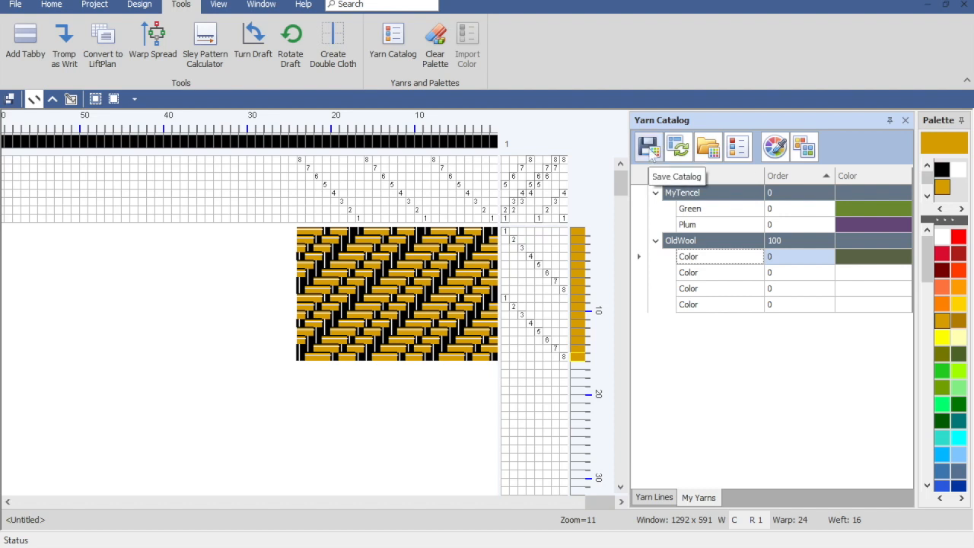
Step: Save the yarn catalog
click(649, 149)
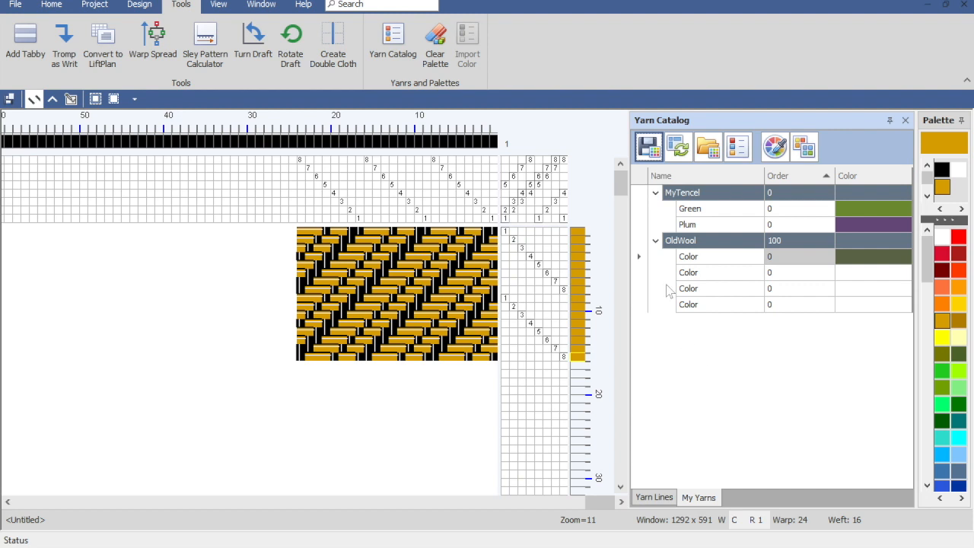
Step: Delete the OldWool category together with its color entries from My Yarns
click(723, 242)
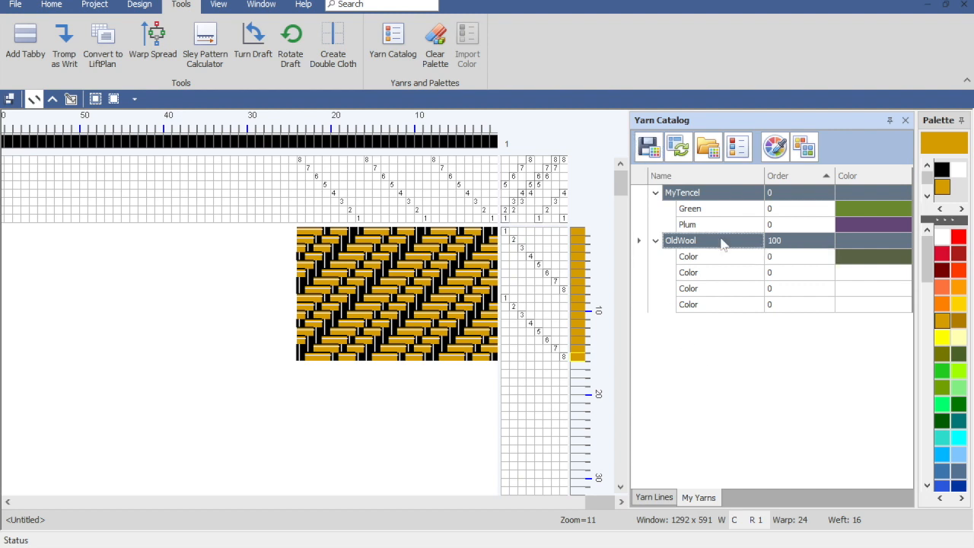
key(Delete)
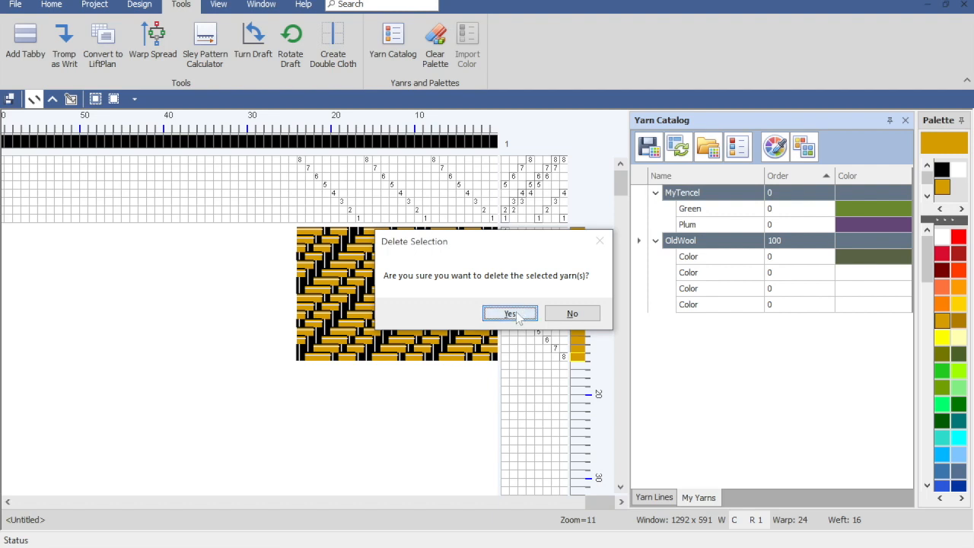
click(519, 313)
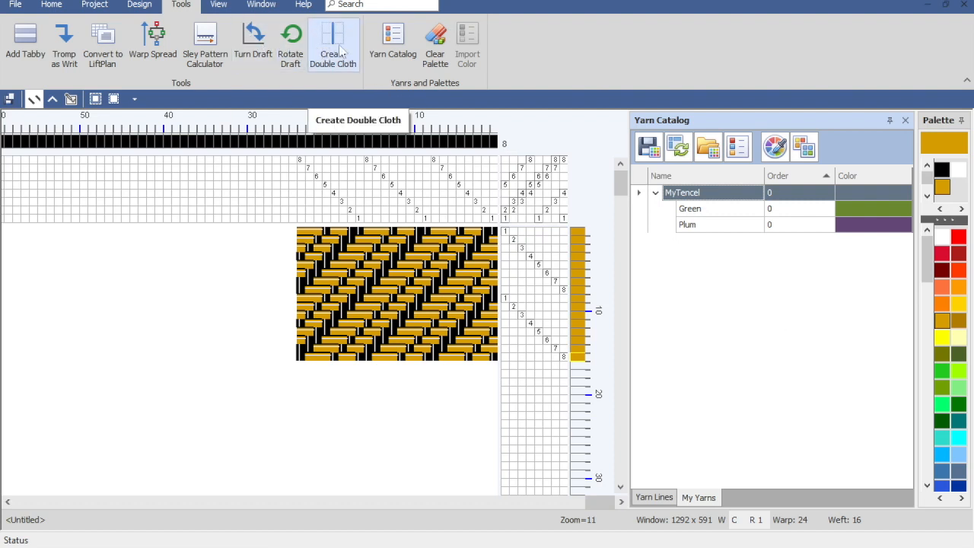
Step: Clear the unused colors from the palette and add the MyTencel Green yarn to it
click(434, 47)
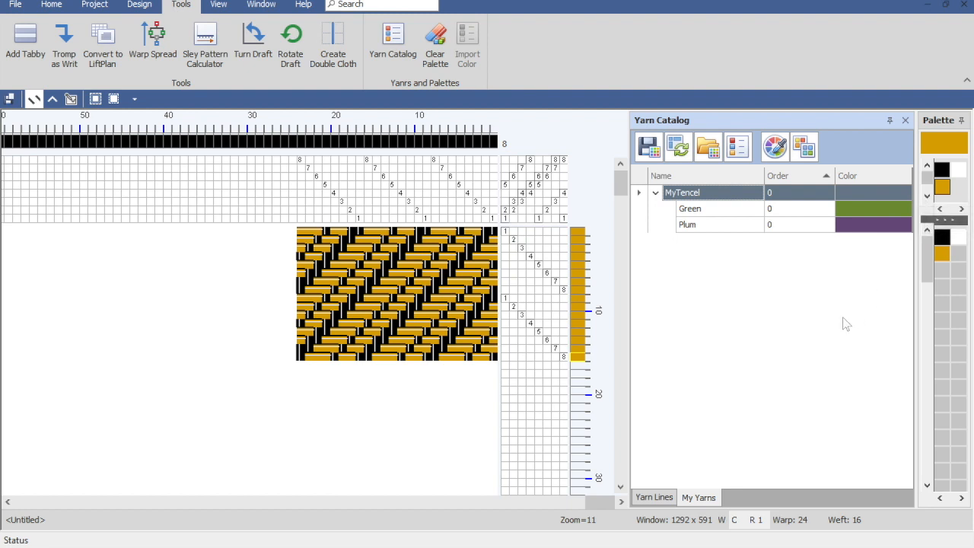
right_click(849, 207)
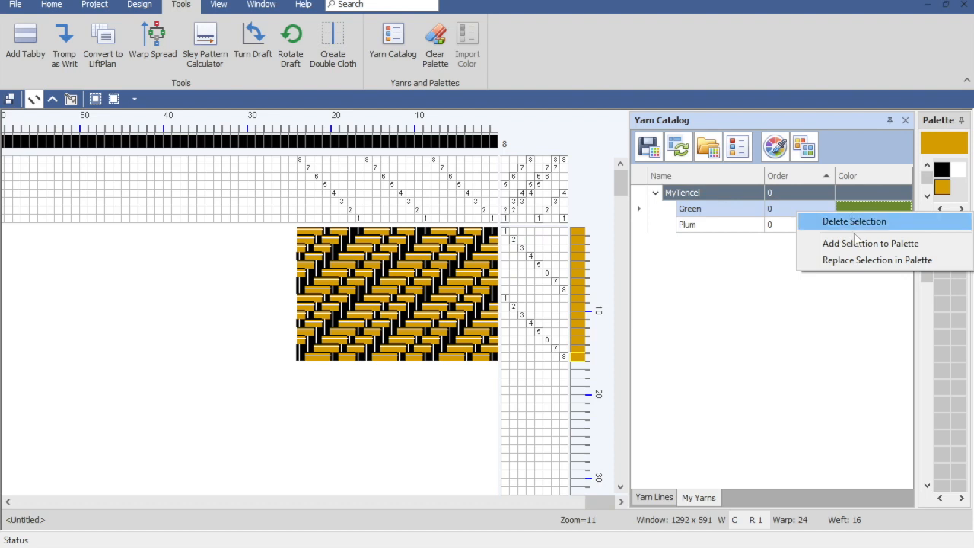
click(857, 245)
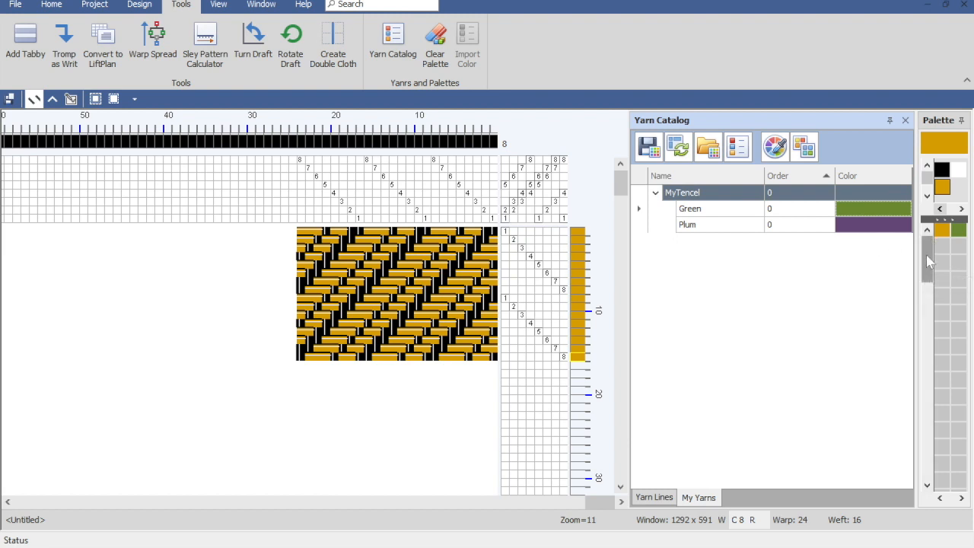
scroll(929, 243, up, 1)
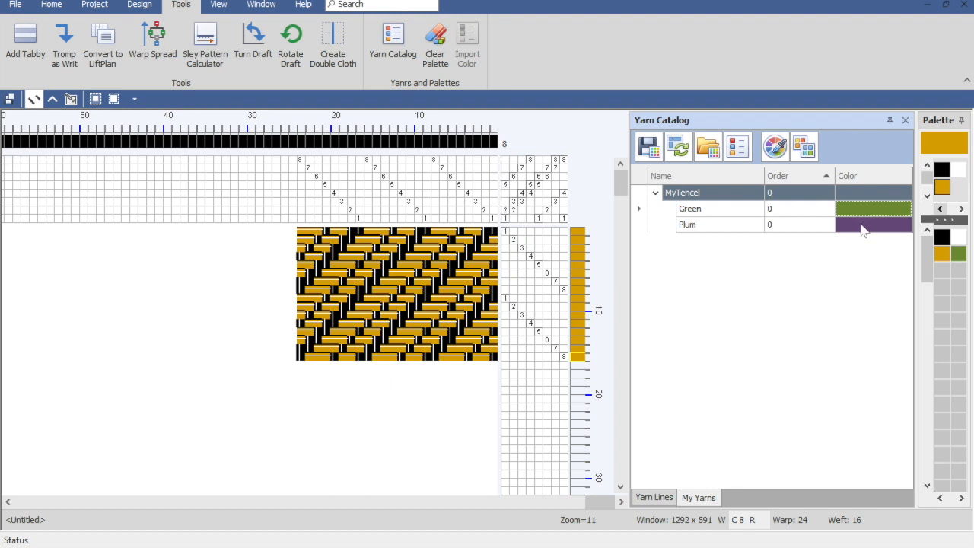
Step: Replace the Golden Rod color in the palette with the MyTencel Plum yarn
click(863, 230)
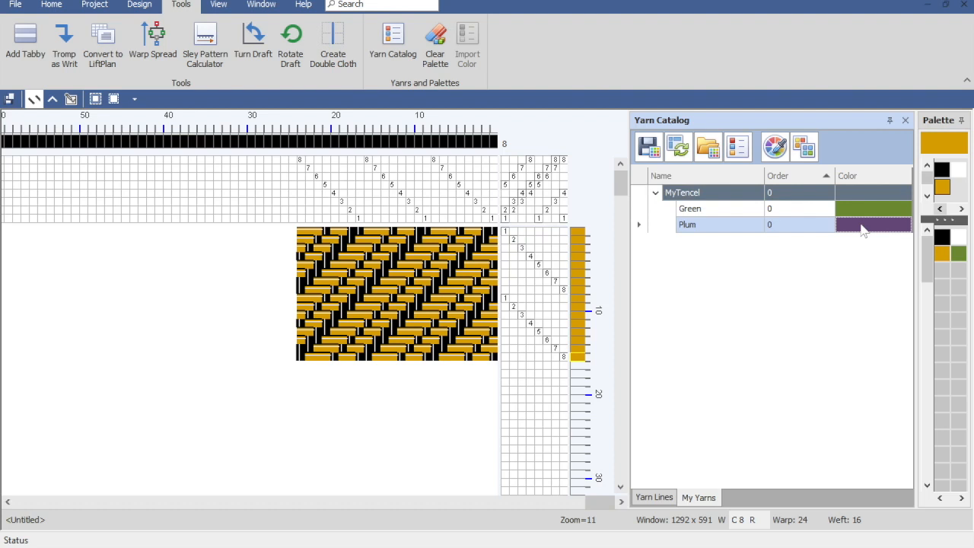
click(944, 190)
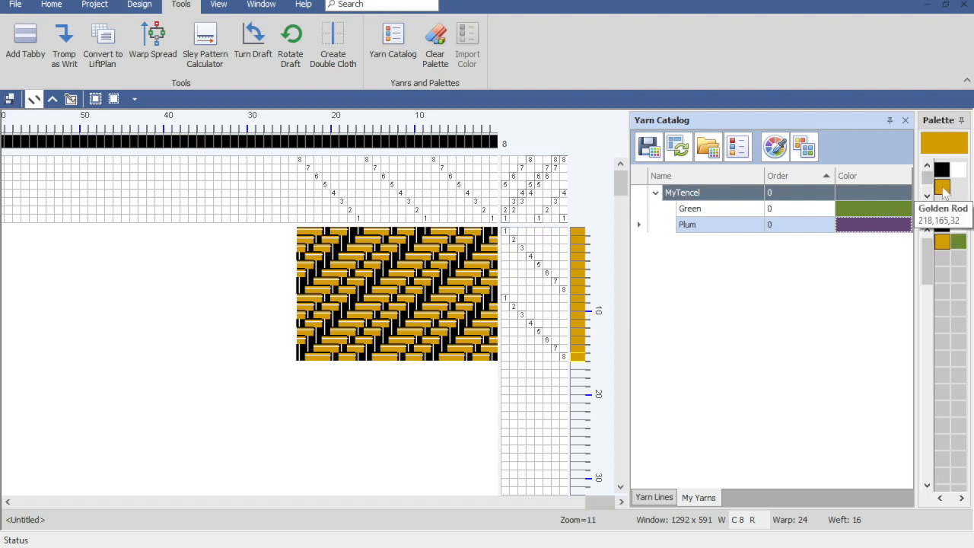
right_click(893, 233)
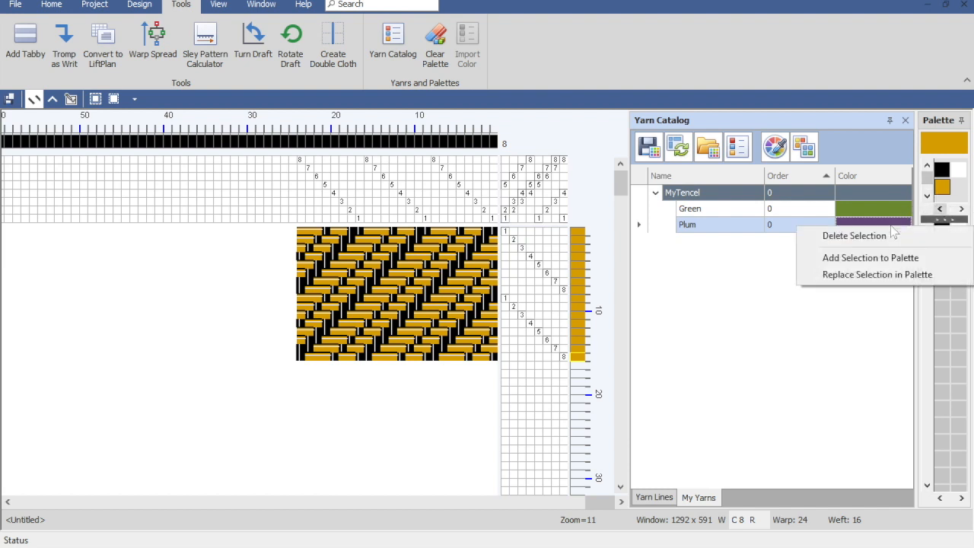
click(883, 275)
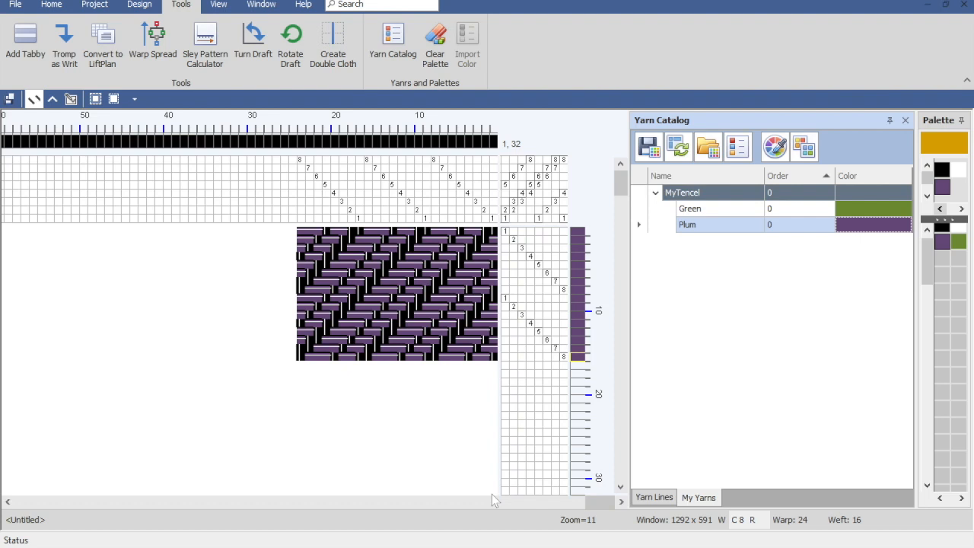
Step: Replace the Plum color in the palette with the Gris Fonce yarn from the Brassard Cotton line
click(651, 497)
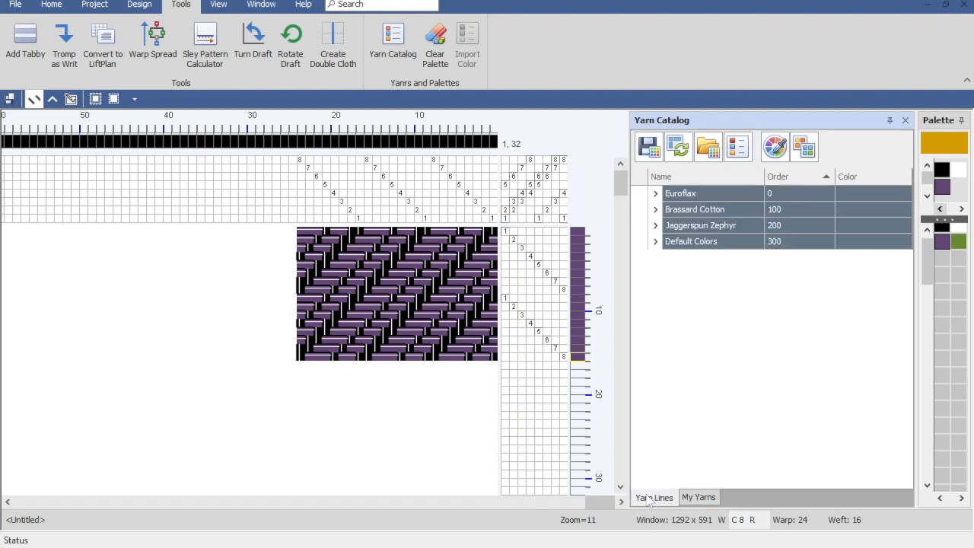
click(655, 210)
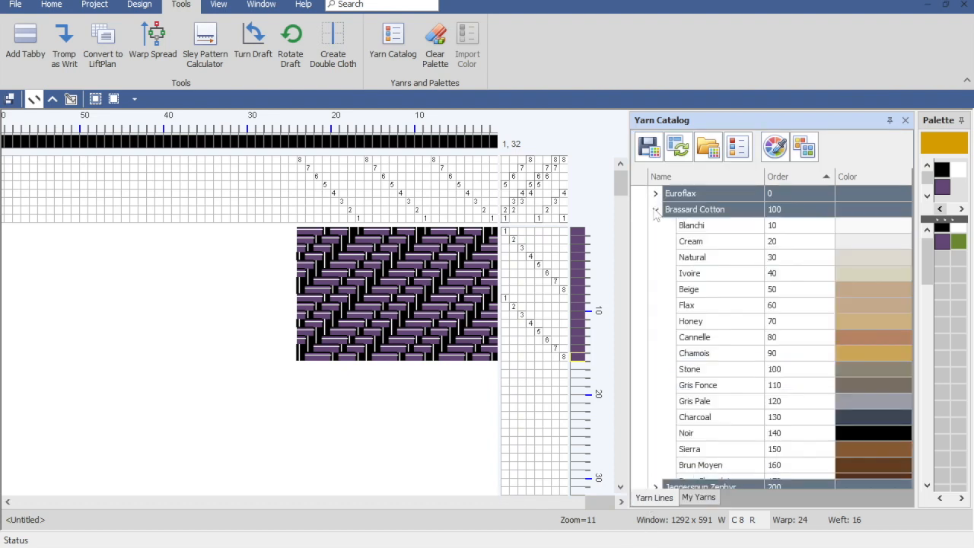
click(835, 386)
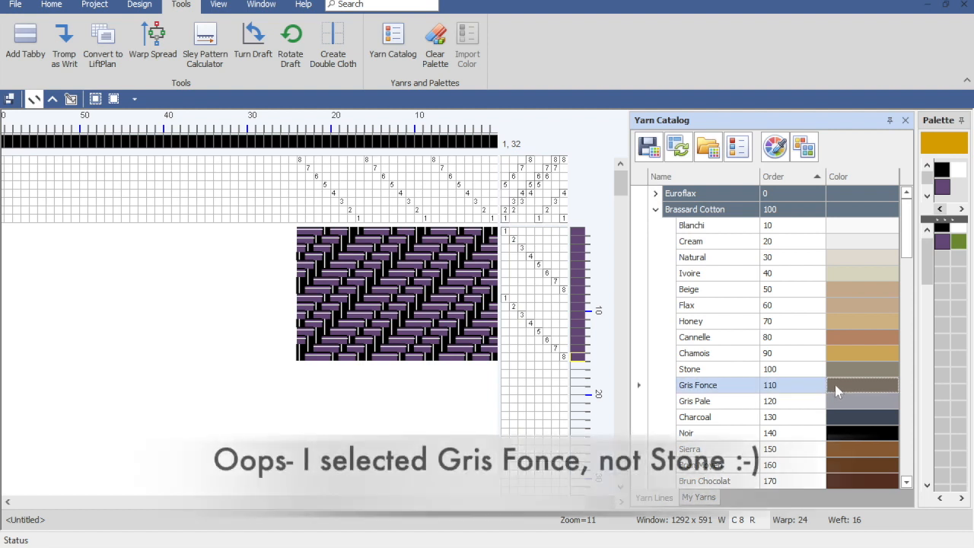
click(942, 191)
double_click(942, 191)
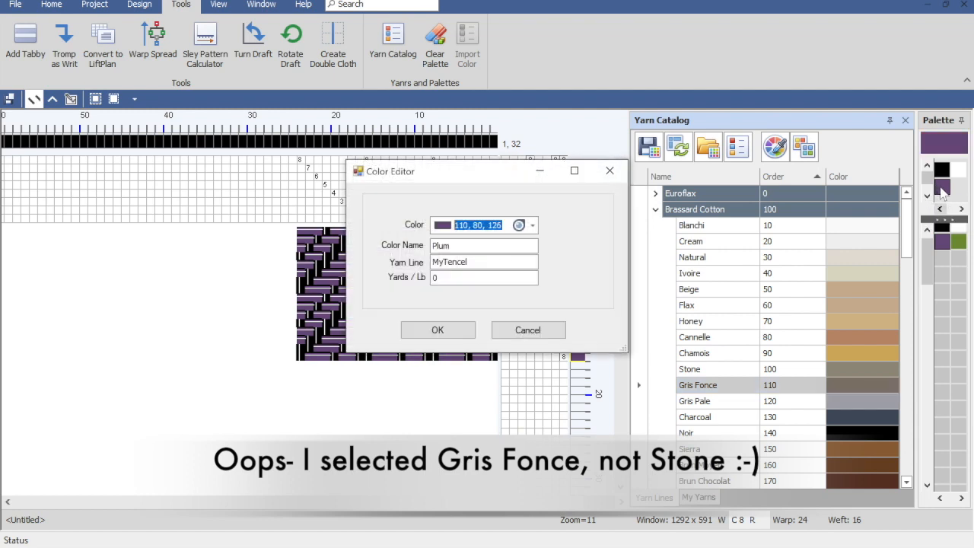
click(529, 330)
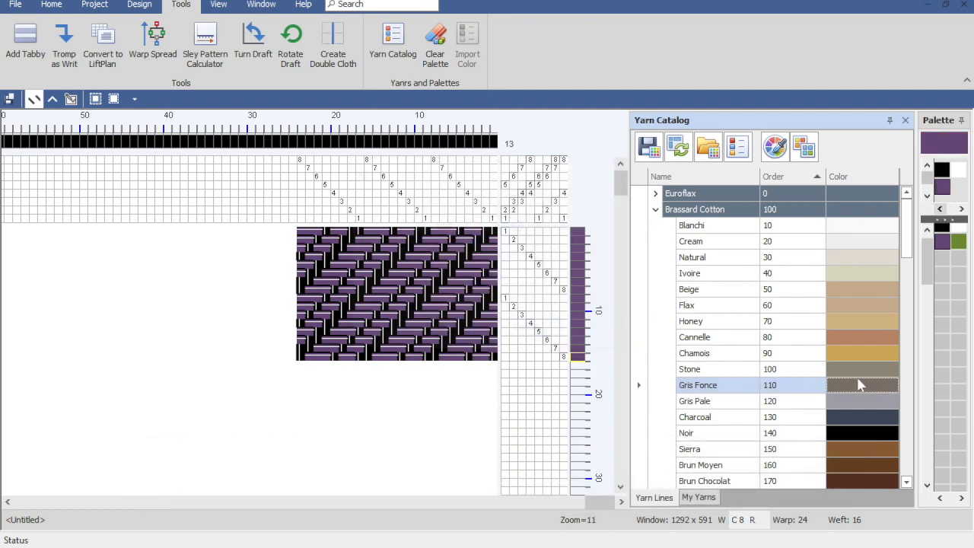
right_click(863, 387)
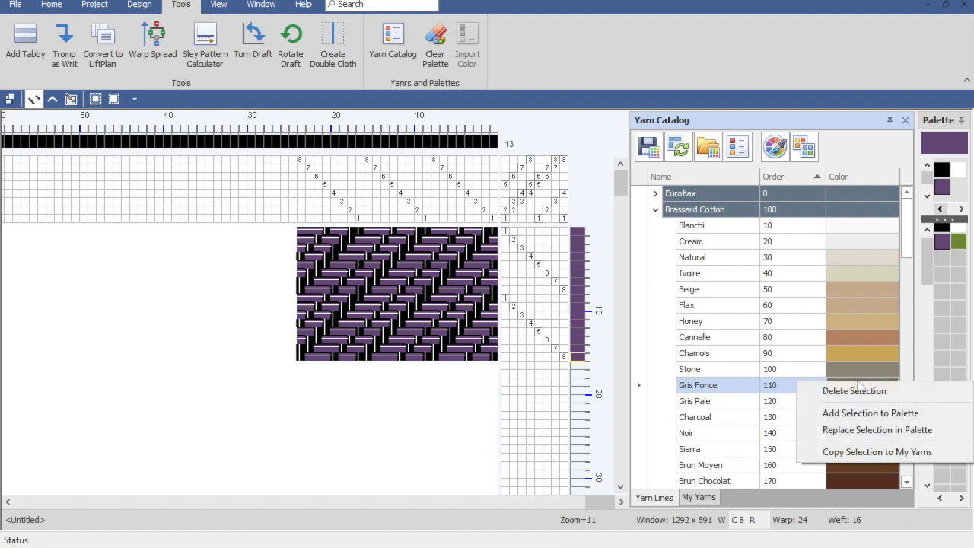
click(852, 430)
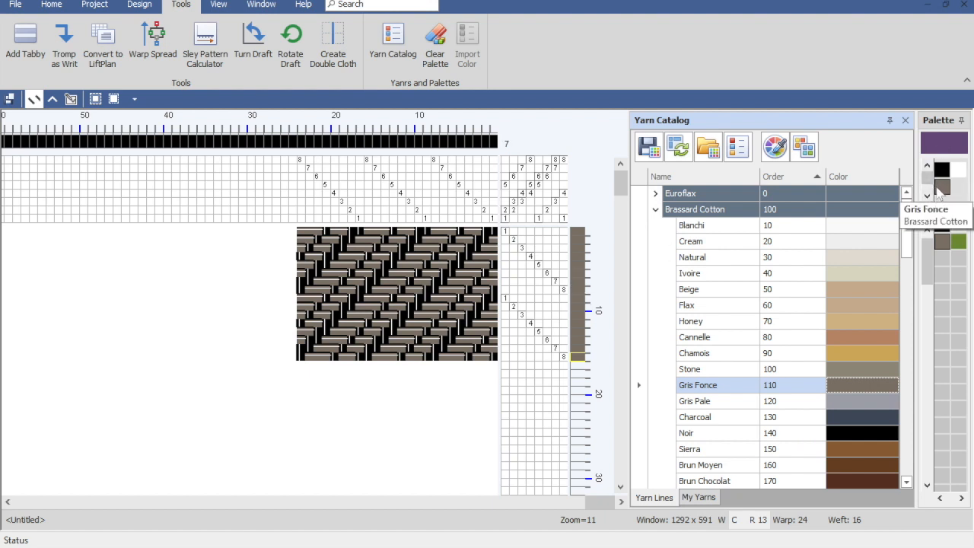
Step: Replace the Gris Fonce color in the palette with the Plum yarn from the MyTencel category in My Yarns
click(698, 498)
click(659, 501)
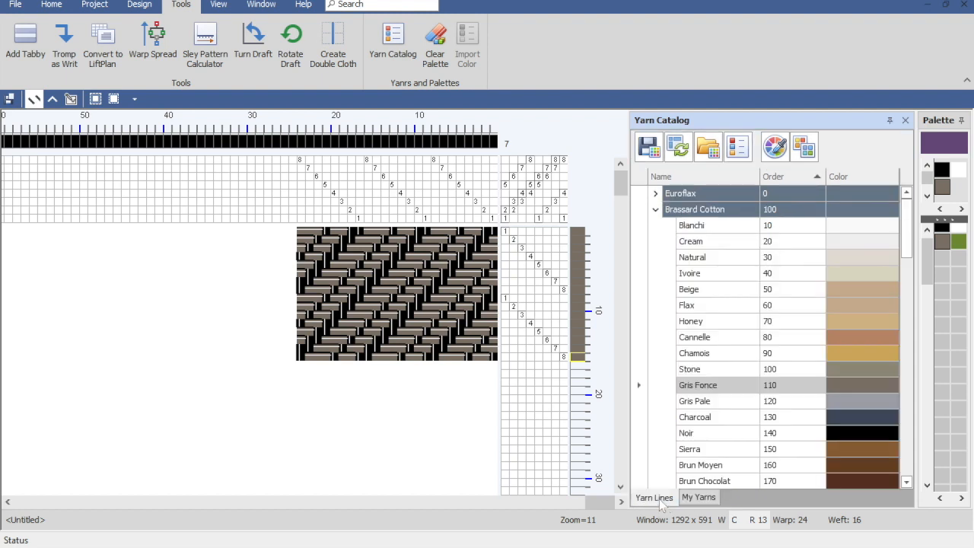
click(656, 210)
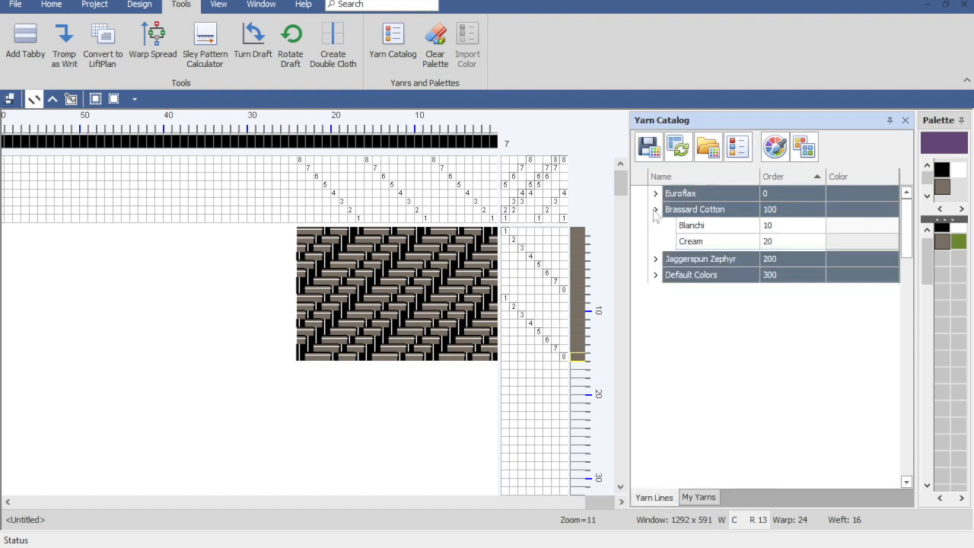
click(694, 498)
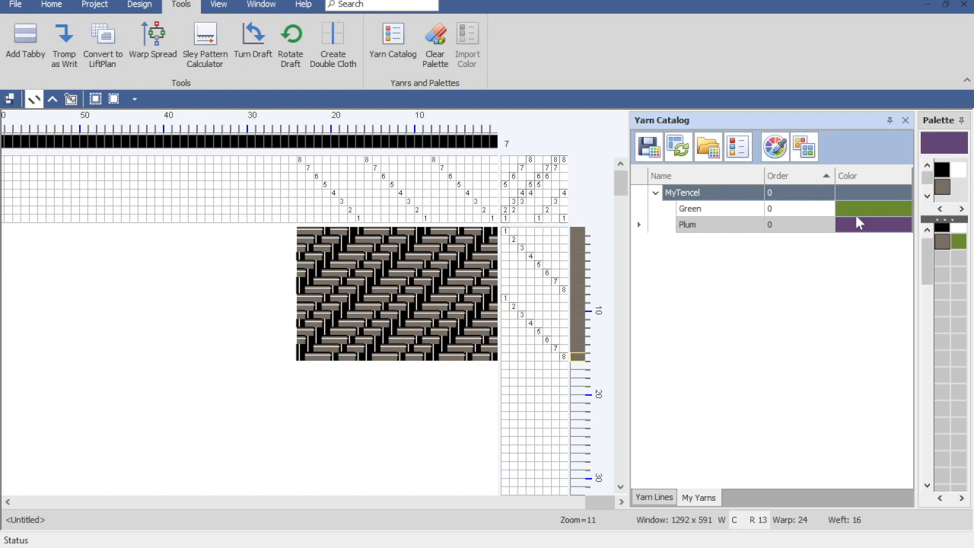
click(892, 225)
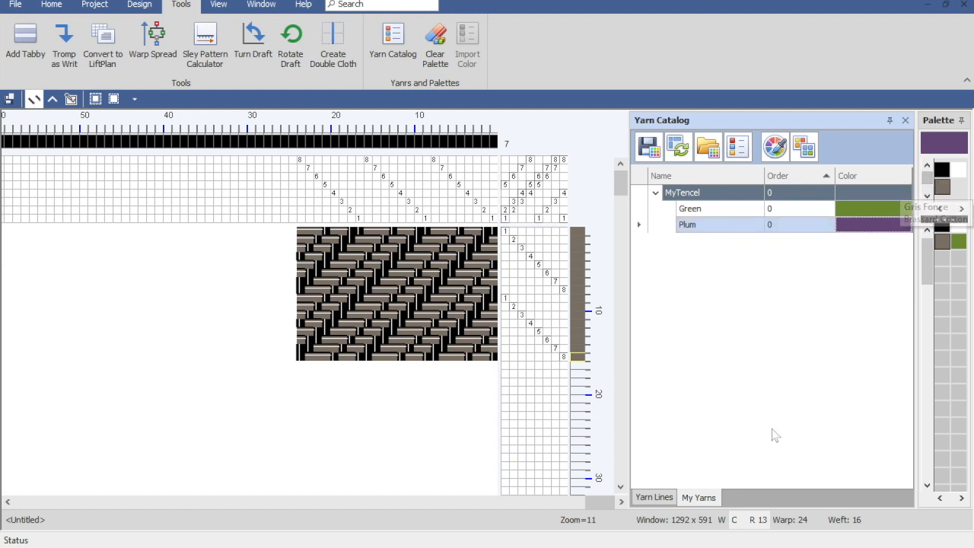
click(943, 189)
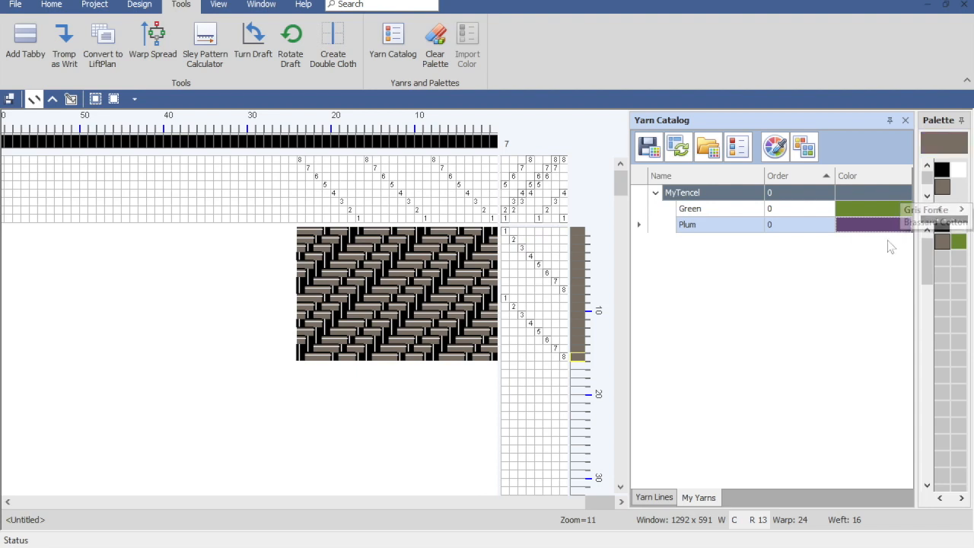
right_click(883, 236)
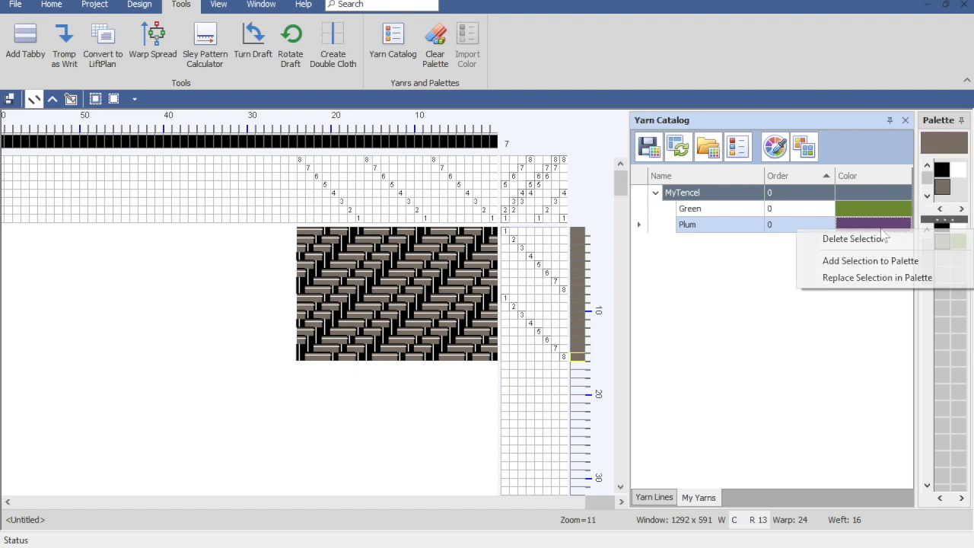
click(866, 277)
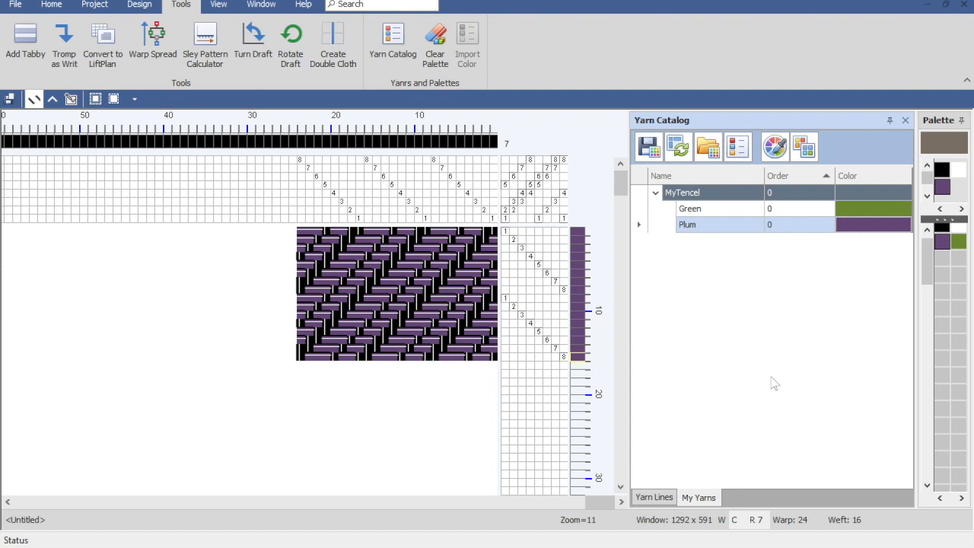
Step: Load the entire Brassard Cotton yarn line into the palette, accepting replacement of the current palette
click(654, 498)
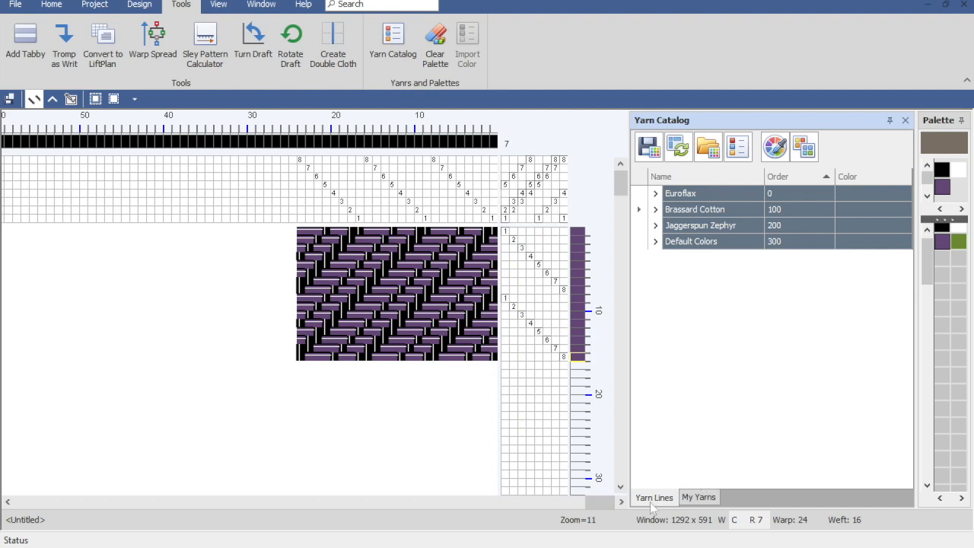
right_click(674, 213)
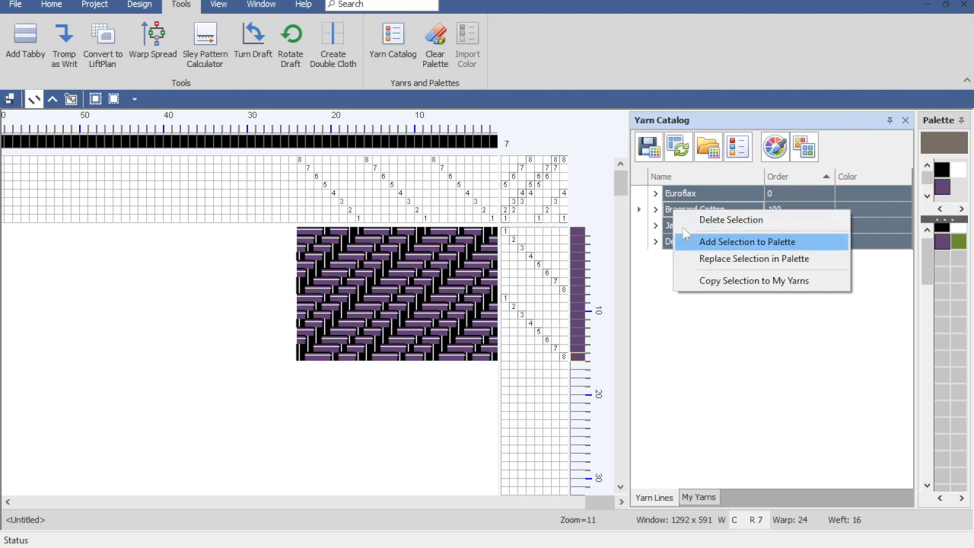
click(666, 209)
right_click(684, 215)
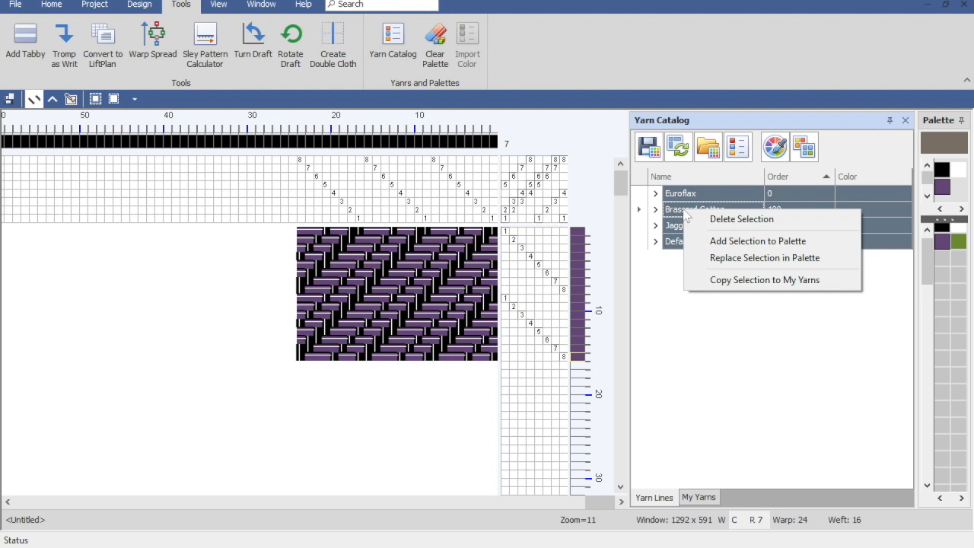
click(719, 242)
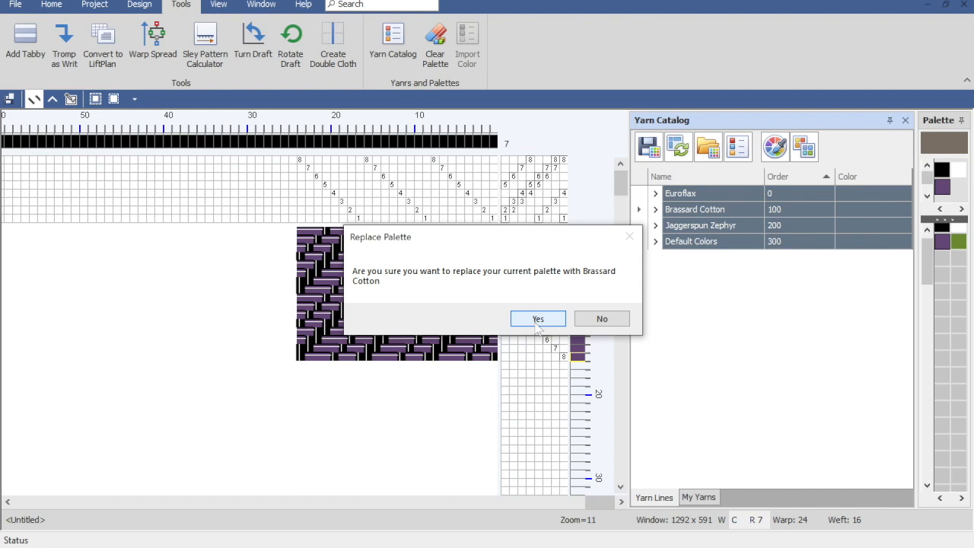
click(537, 319)
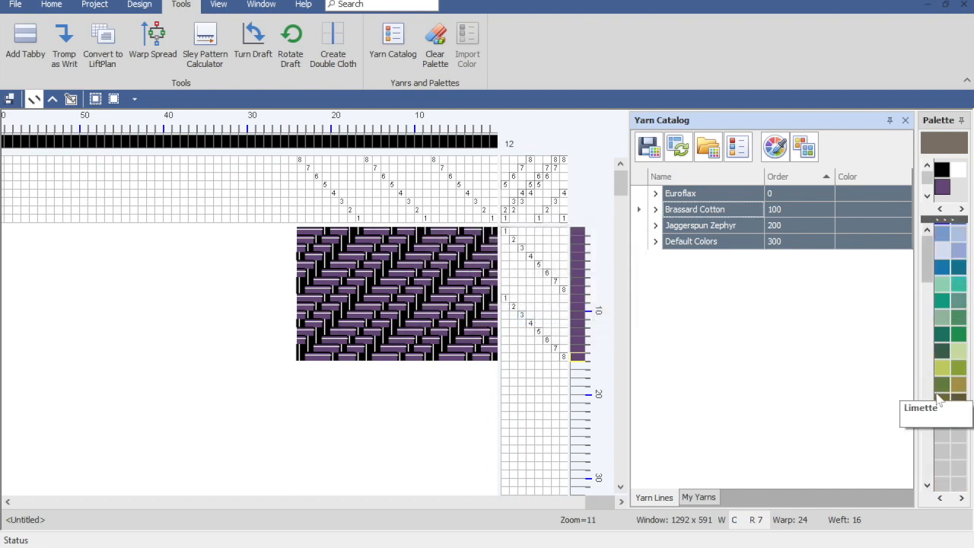
Step: Clear the unused colors from the palette and add the Brassard Cotton yarns Natural through Honey to it
drag(926, 271, 913, 198)
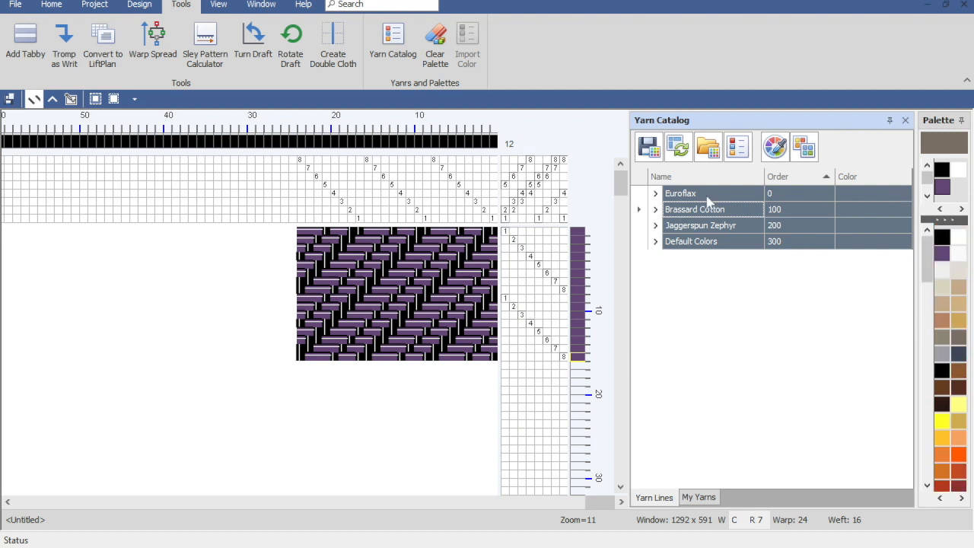
click(435, 41)
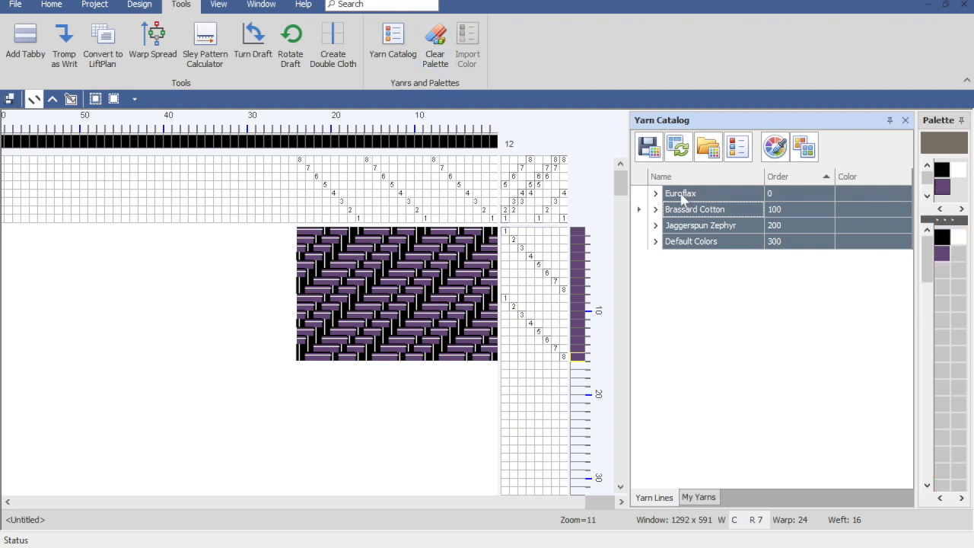
click(656, 210)
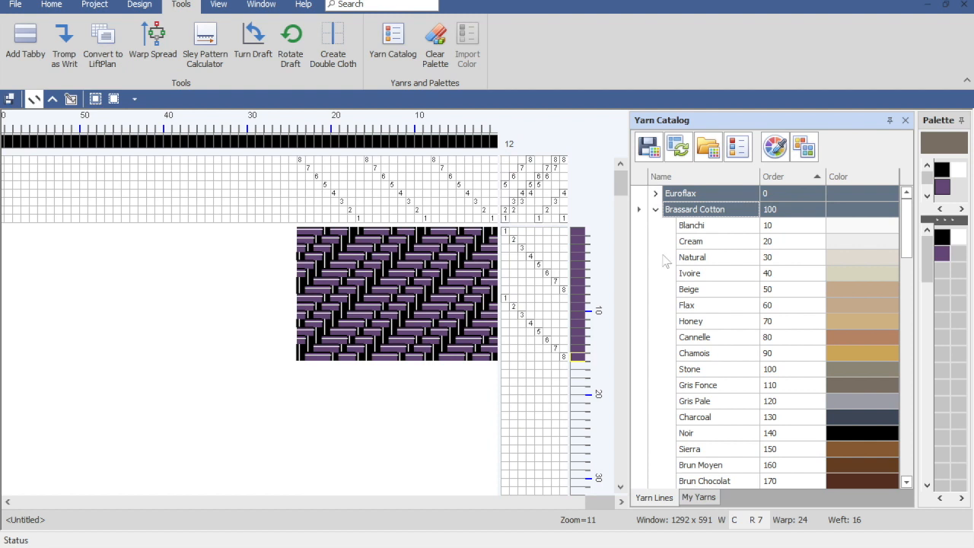
click(696, 263)
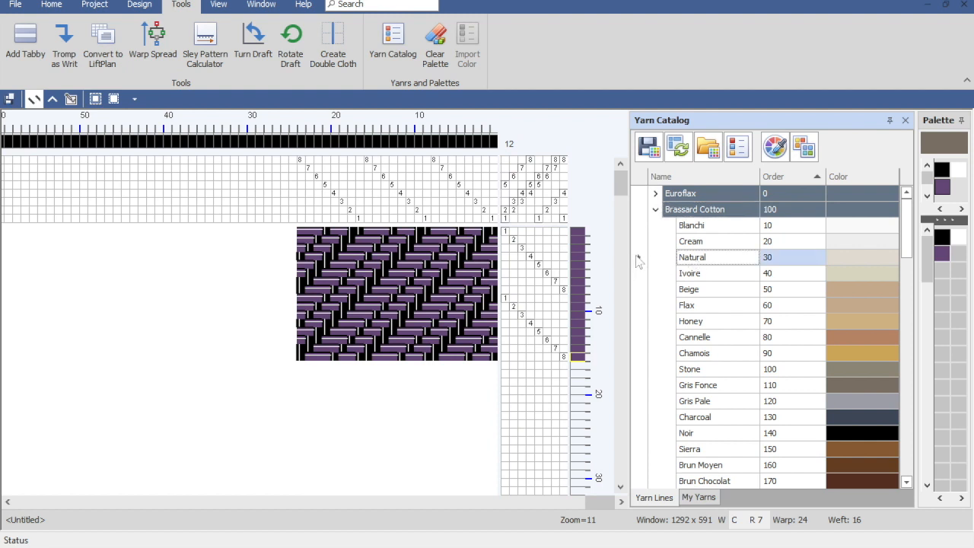
shift+click(640, 323)
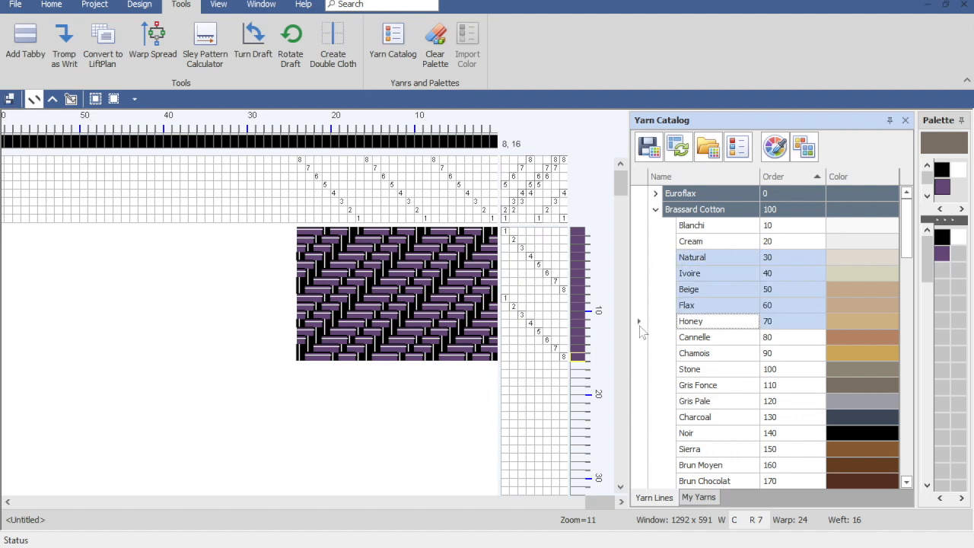
right_click(694, 283)
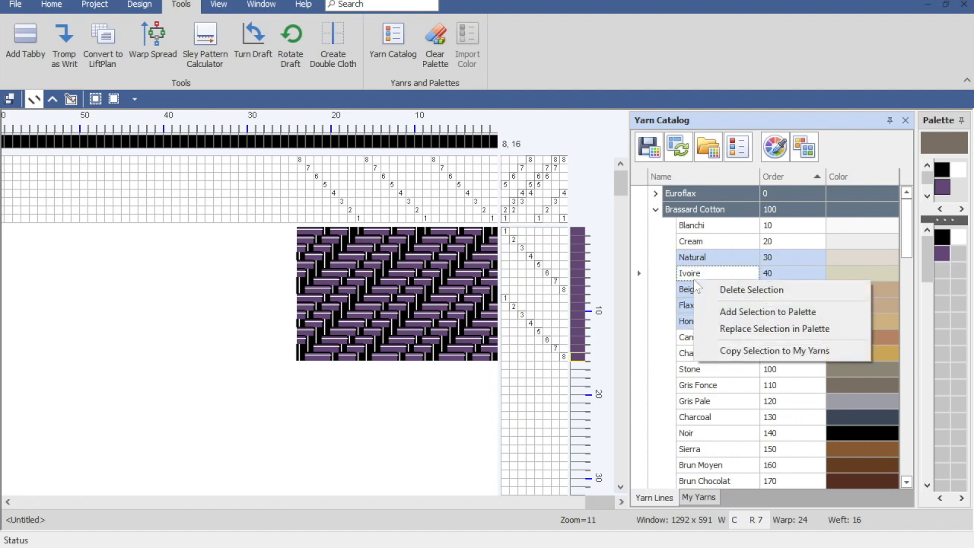
click(732, 312)
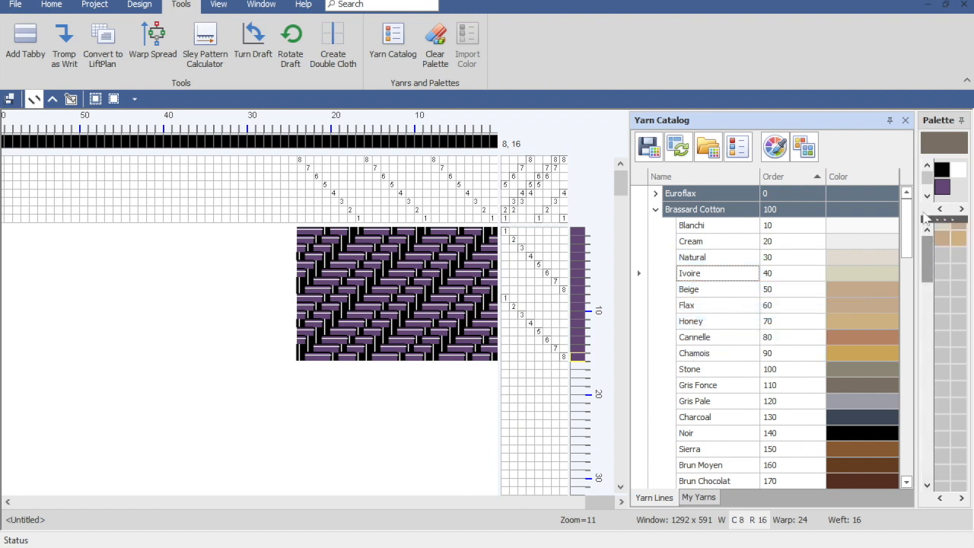
right_click(927, 237)
click(920, 238)
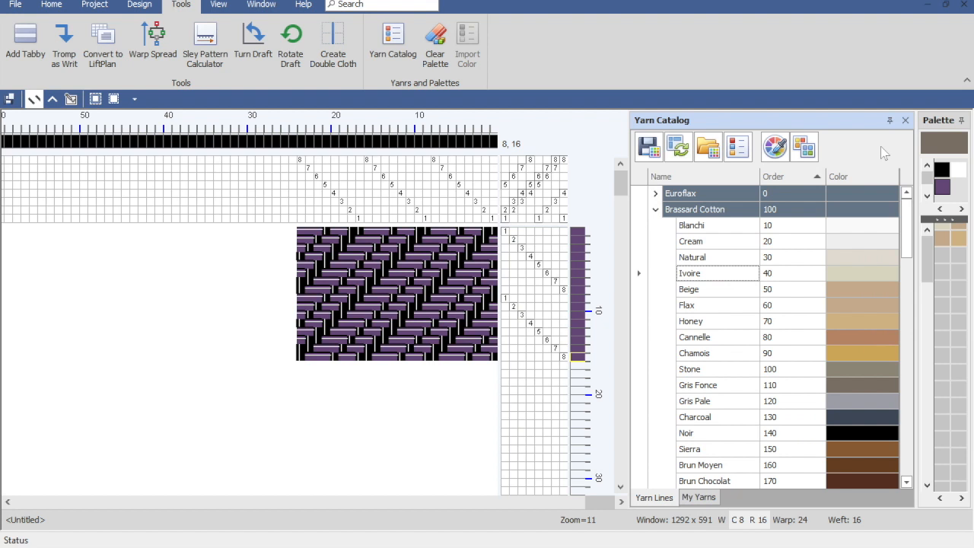
drag(922, 258, 921, 227)
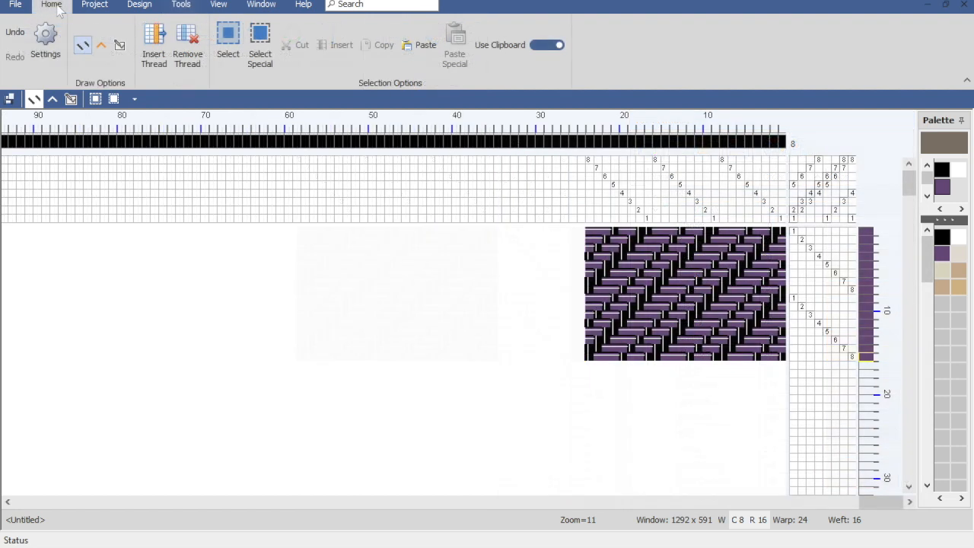
Step: Review the names, RGB values and warp and weft counts of the draft's colors in the project's color information
click(95, 6)
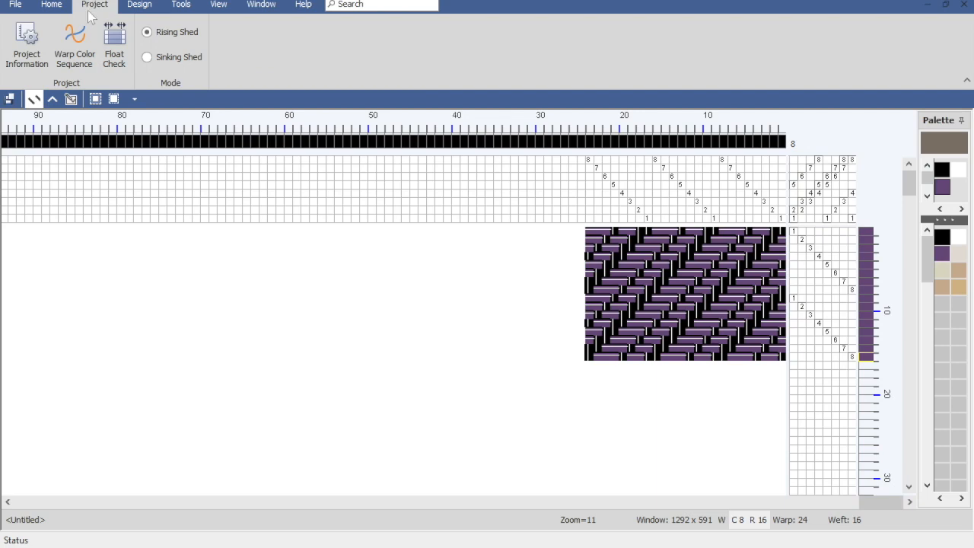
click(29, 44)
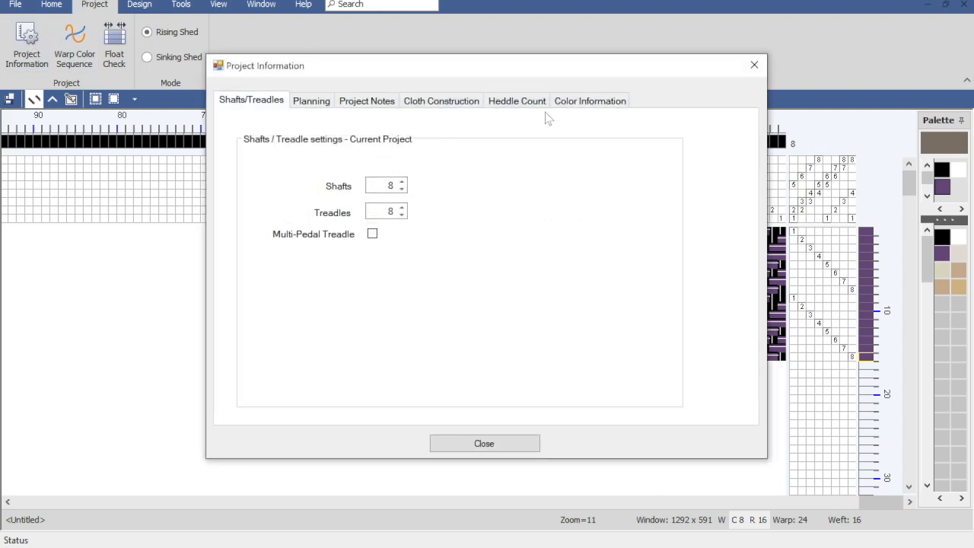
click(591, 101)
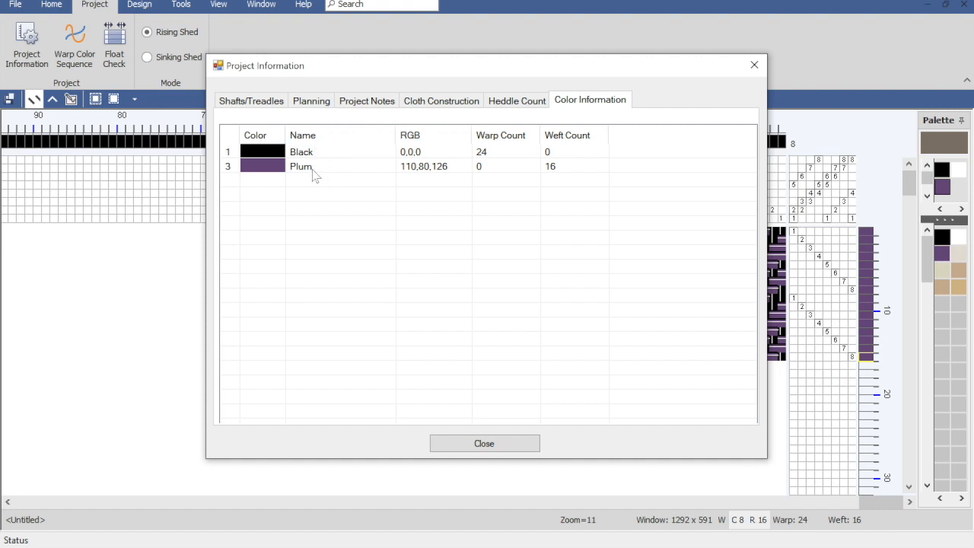
click(487, 442)
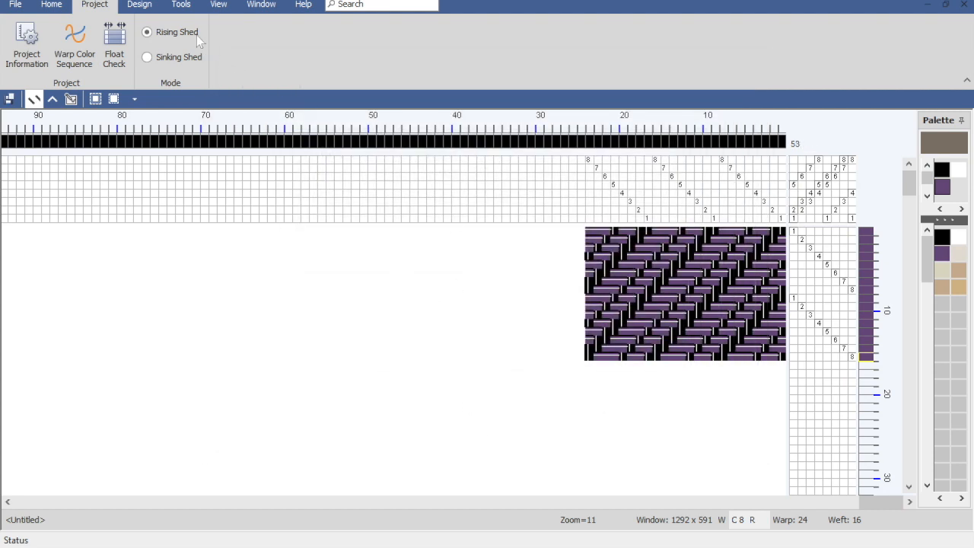
Step: Replace the purple weft color in the draft's palette with Scarlett Rouge from the Brassard Cotton yarn line
click(188, 7)
click(384, 45)
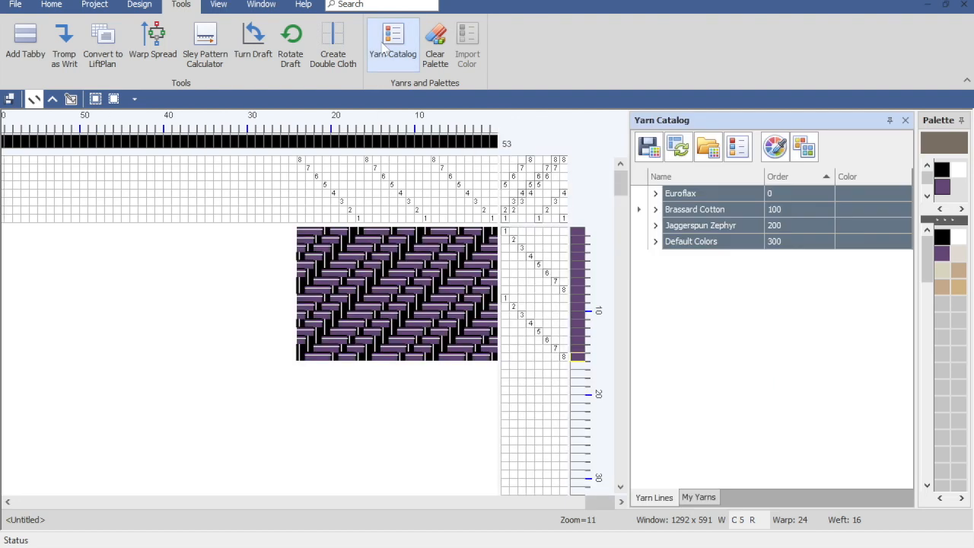
click(655, 209)
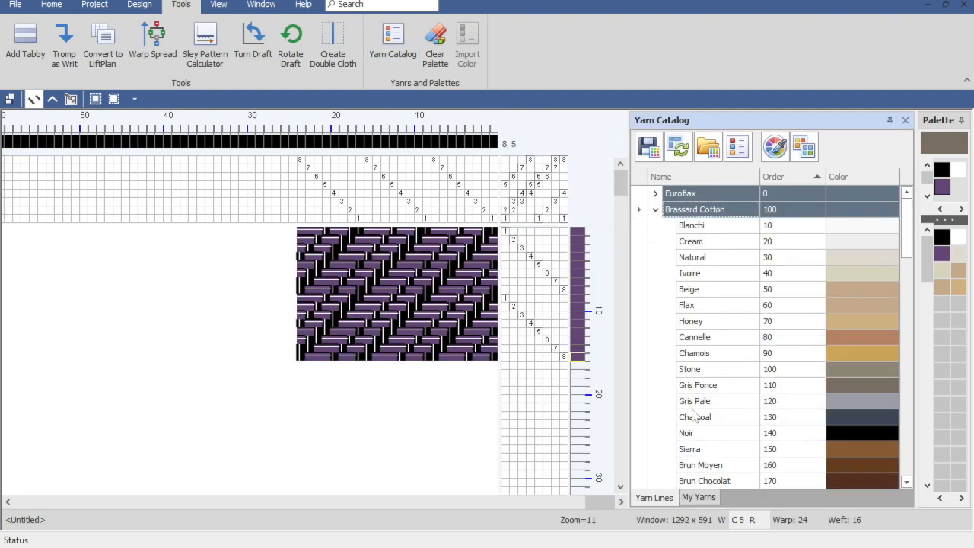
click(848, 417)
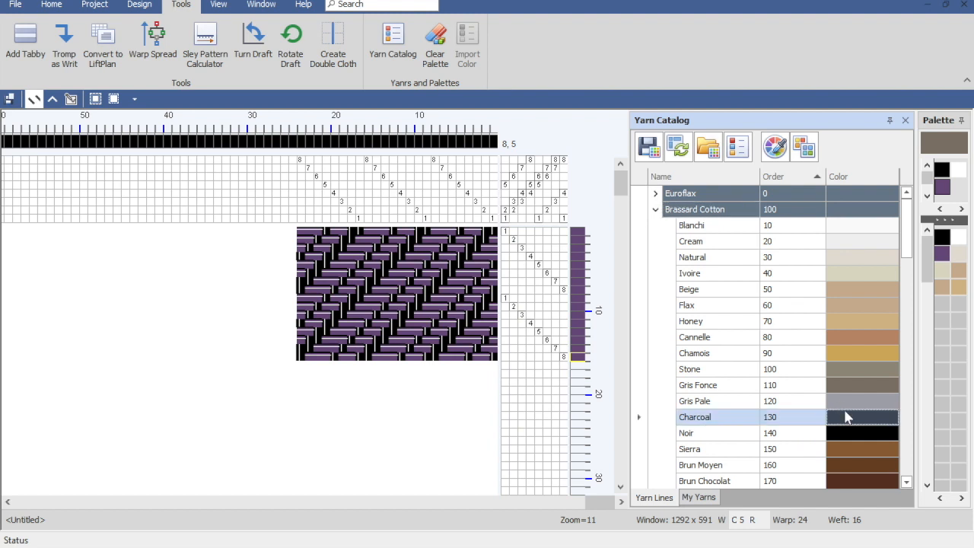
click(844, 460)
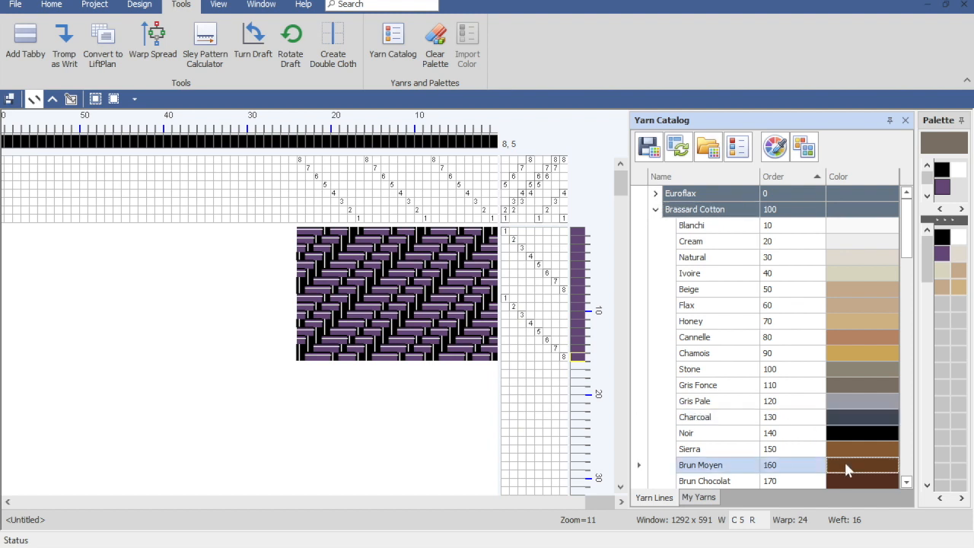
drag(911, 258, 912, 336)
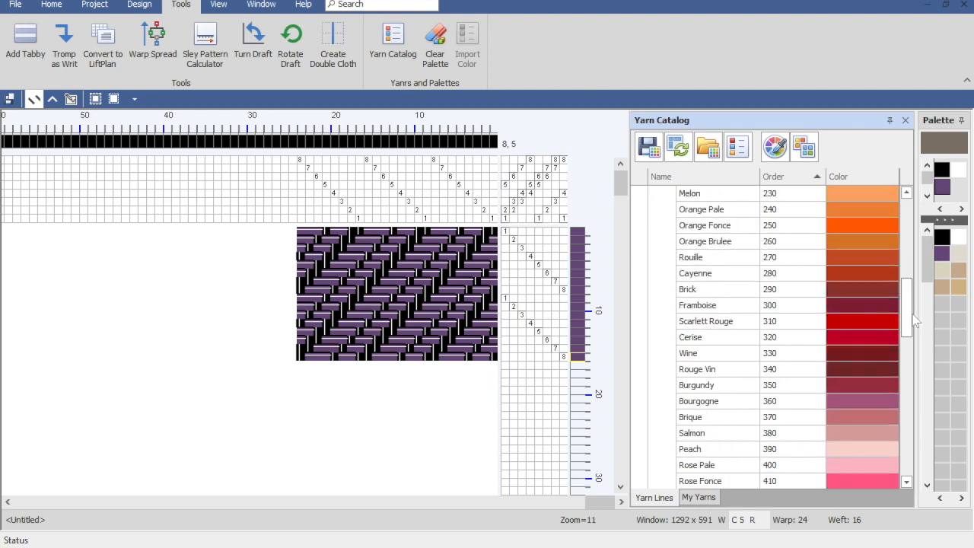
click(733, 321)
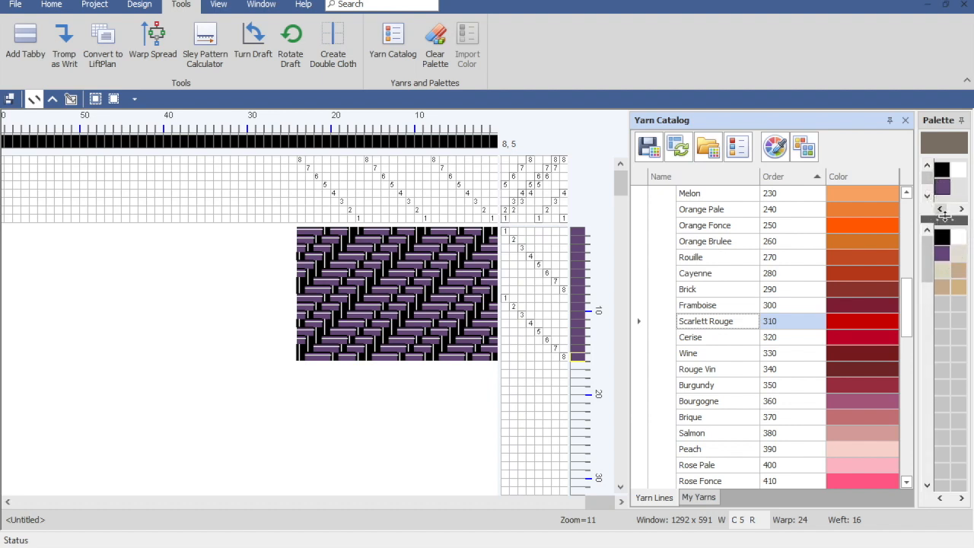
drag(942, 218, 949, 260)
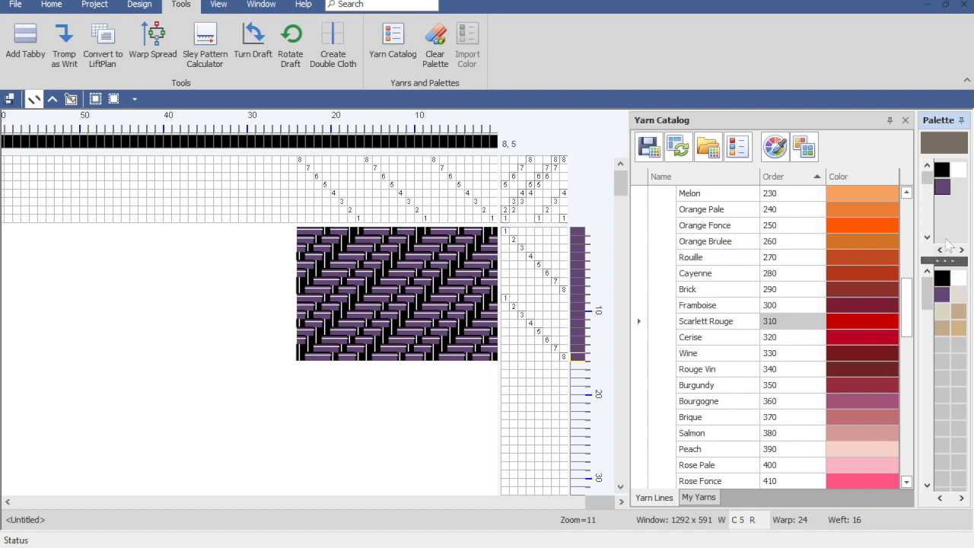
click(944, 190)
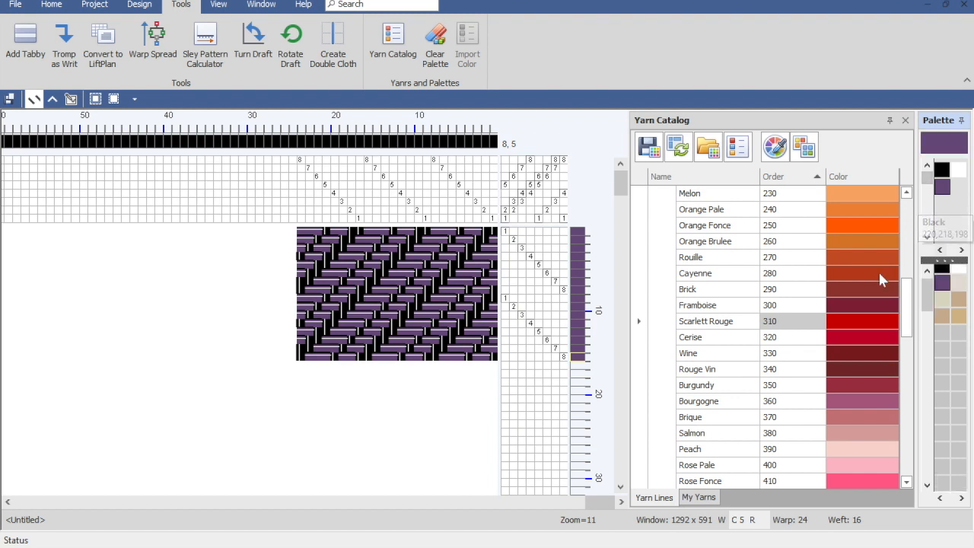
right_click(853, 319)
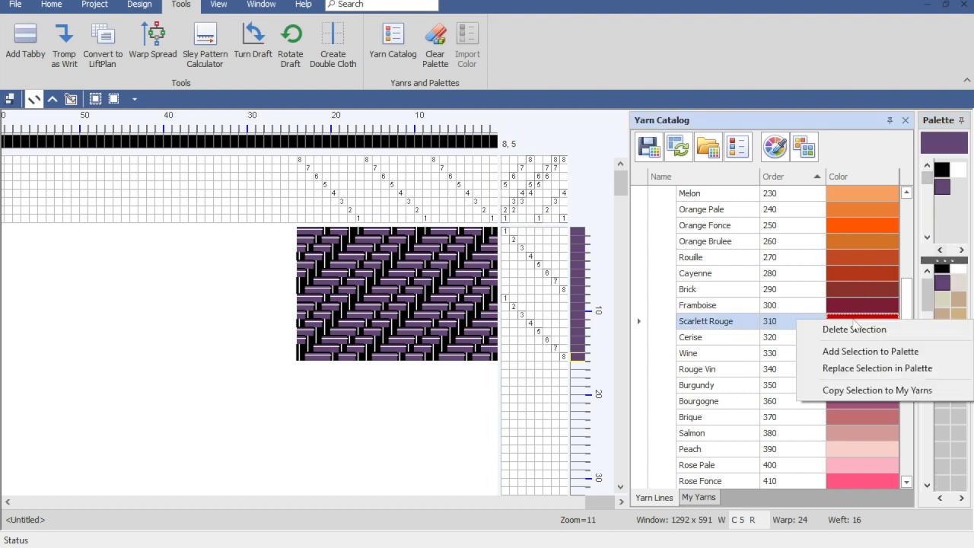
click(855, 370)
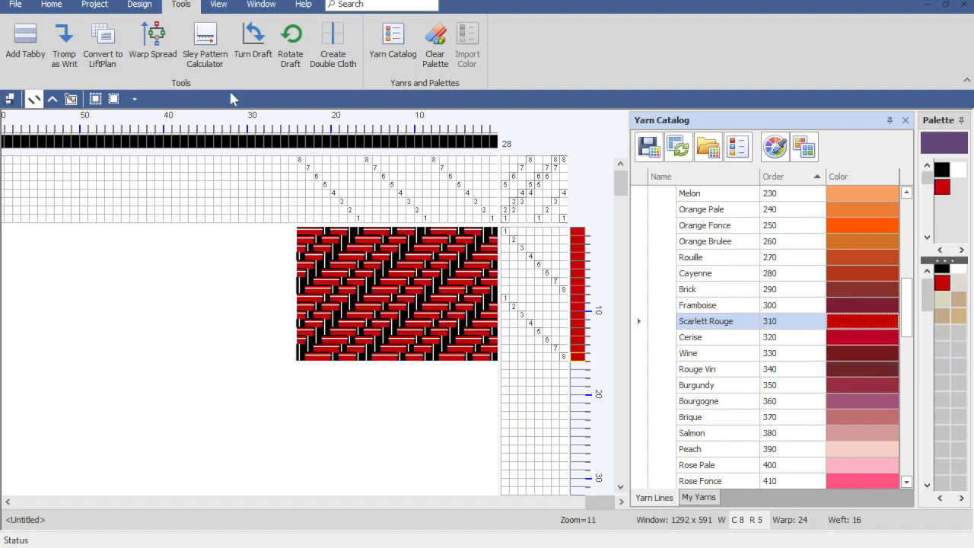
Step: Check the name, RGB value and thread counts of the replaced weft color in the project's color information
click(94, 5)
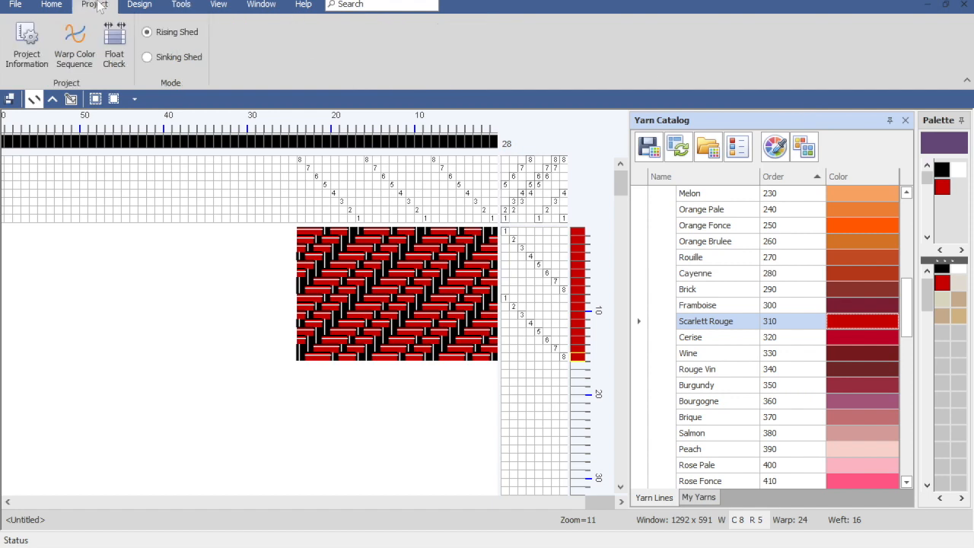
click(28, 44)
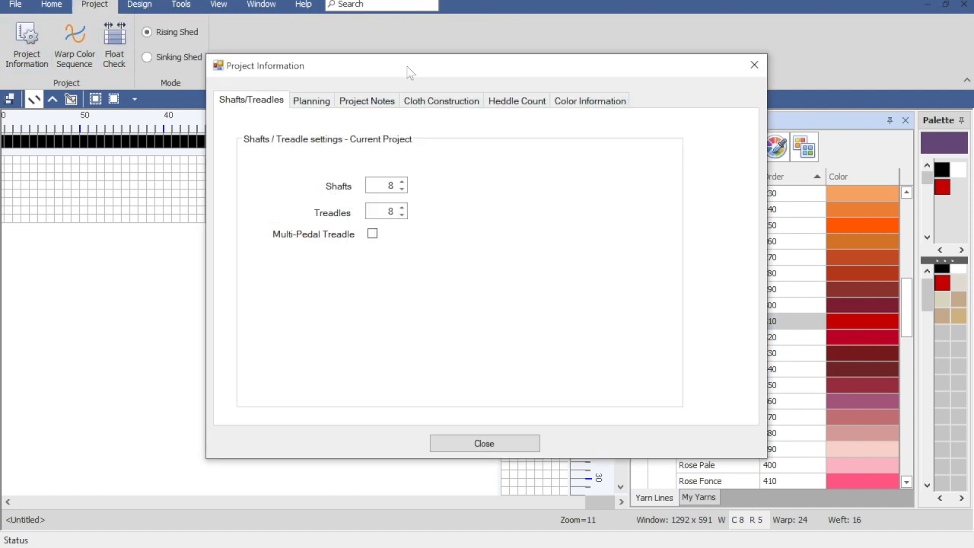
click(590, 100)
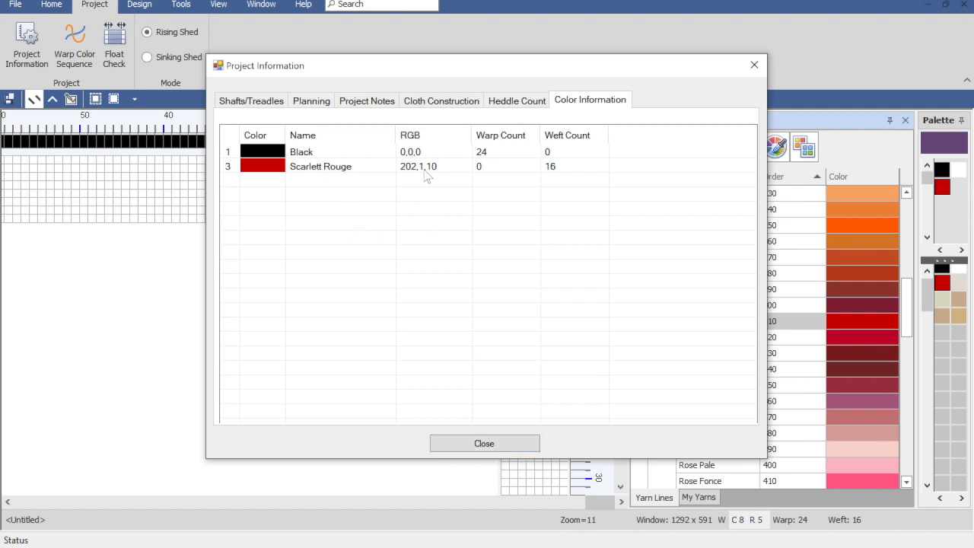
click(475, 448)
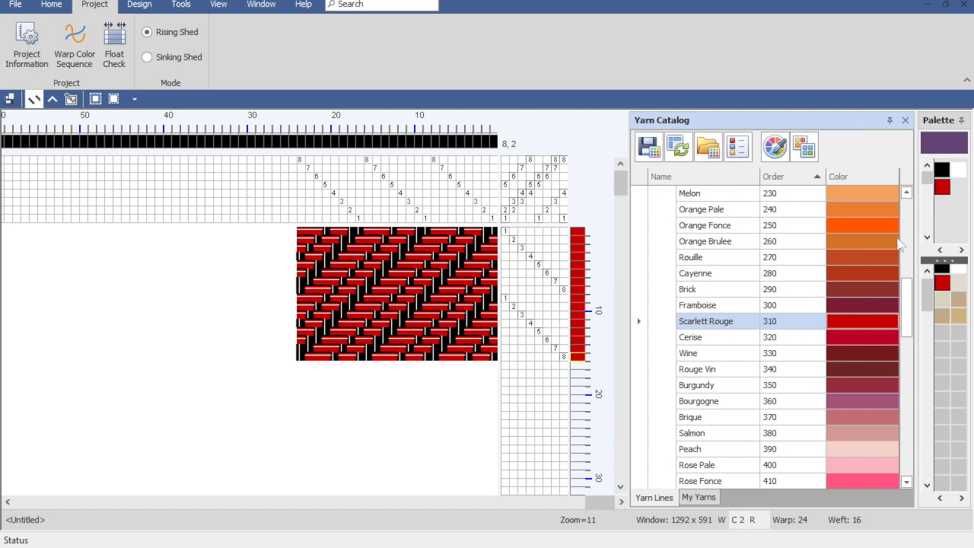
click(906, 209)
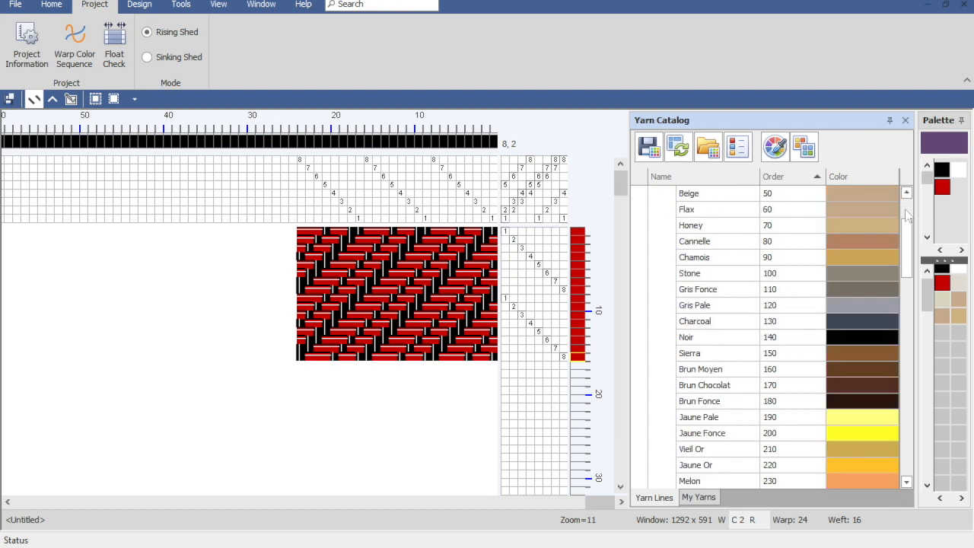
click(907, 216)
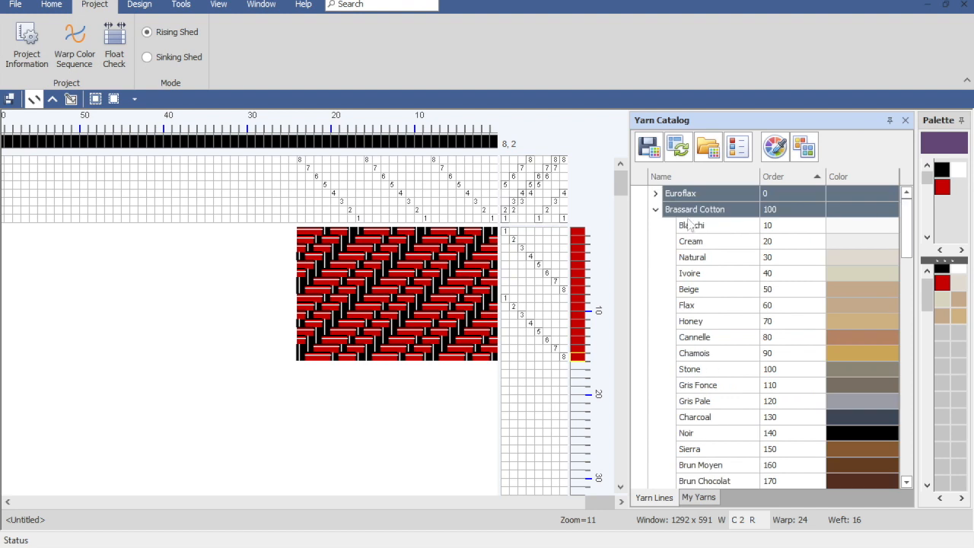
click(657, 211)
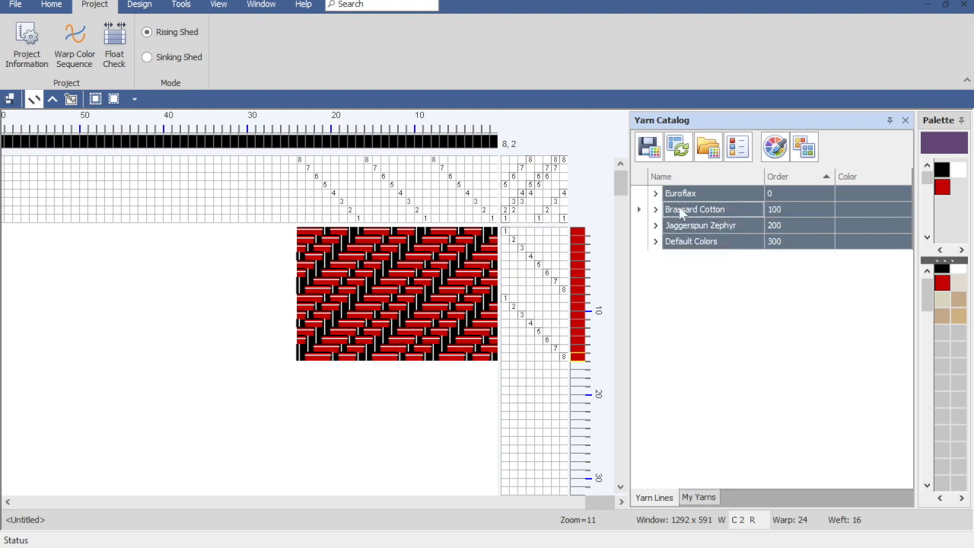
right_click(682, 215)
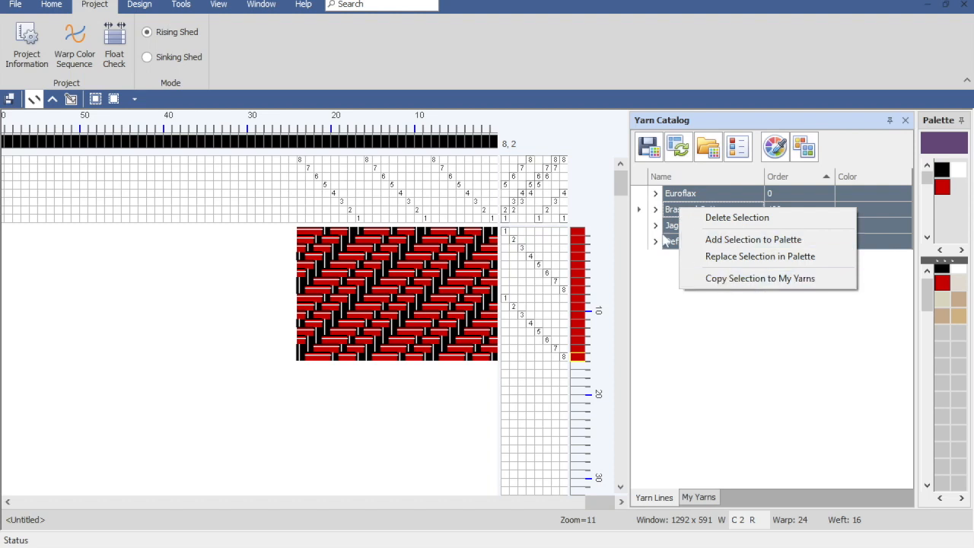
click(674, 215)
right_click(675, 216)
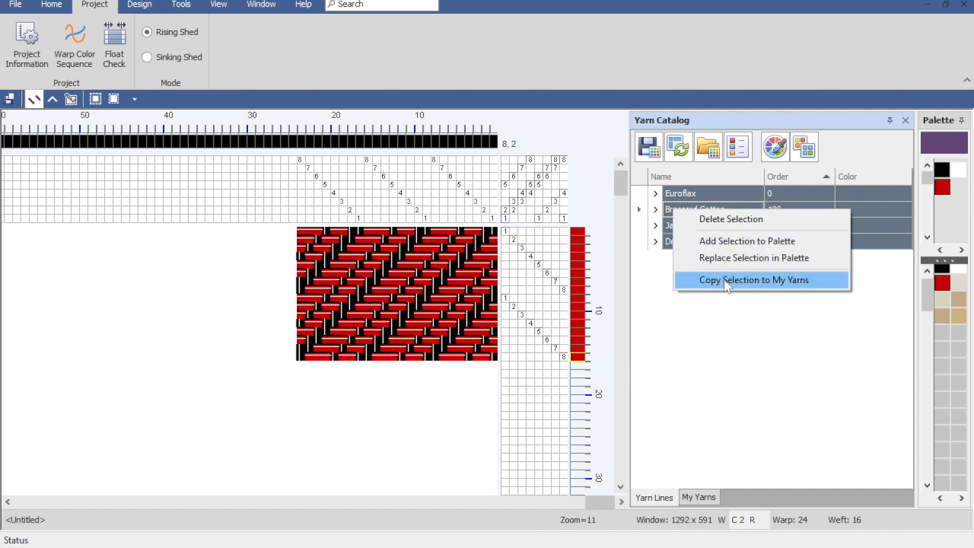
click(656, 210)
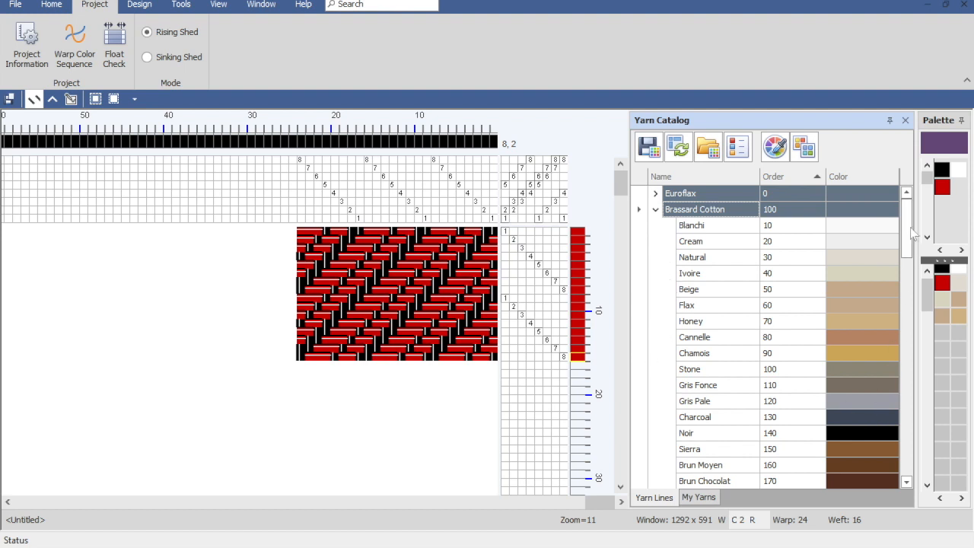
Step: Copy the Brassard Cotton yarns Fuschia through Mauve Fonce to My Yarns
drag(909, 232, 921, 331)
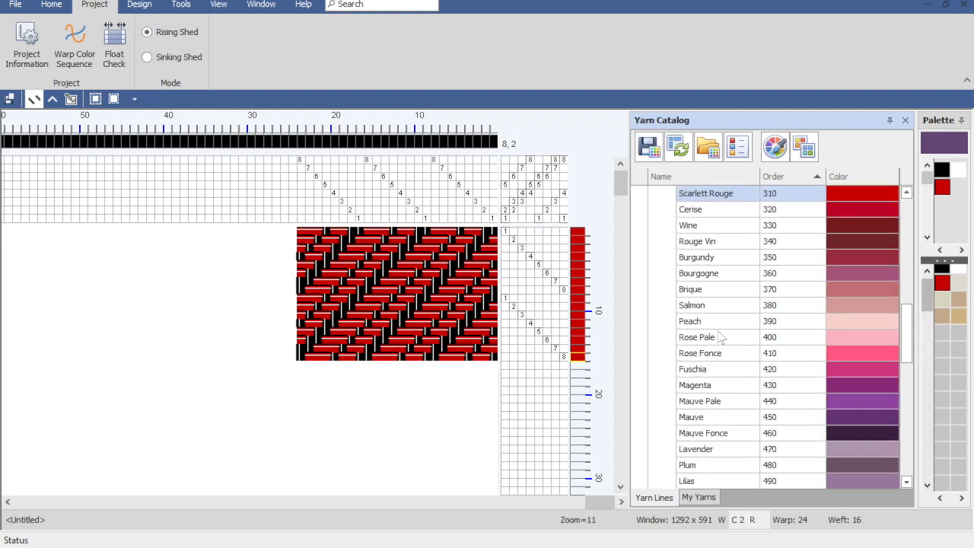
click(642, 373)
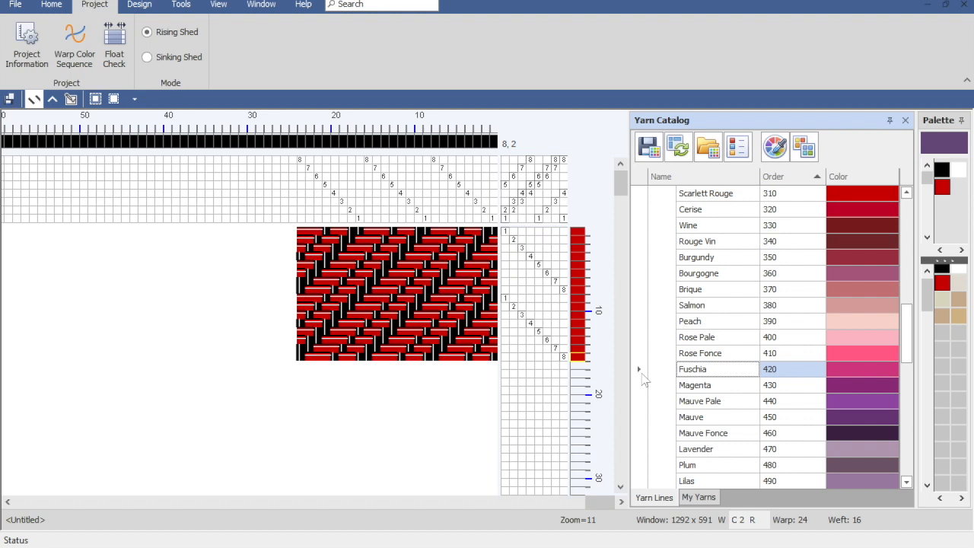
shift+click(639, 433)
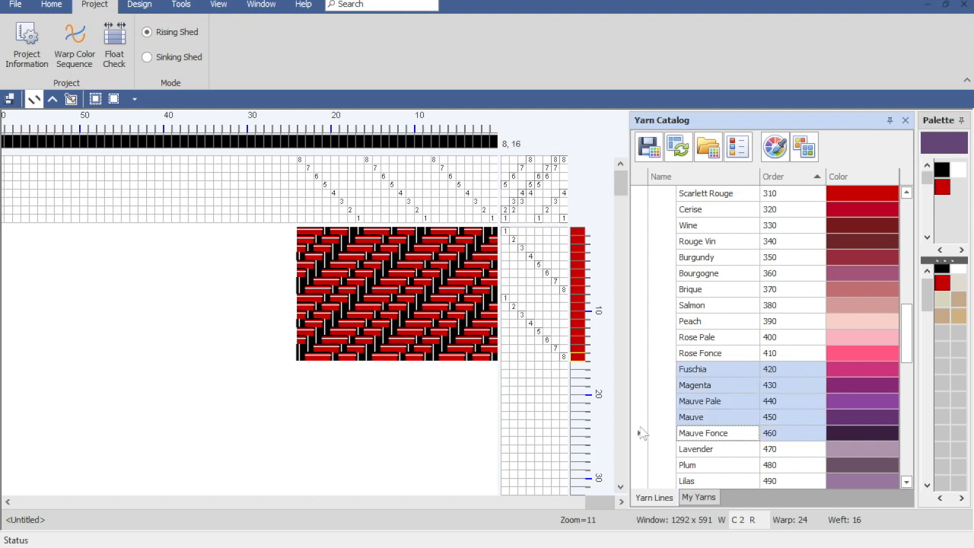
right_click(729, 382)
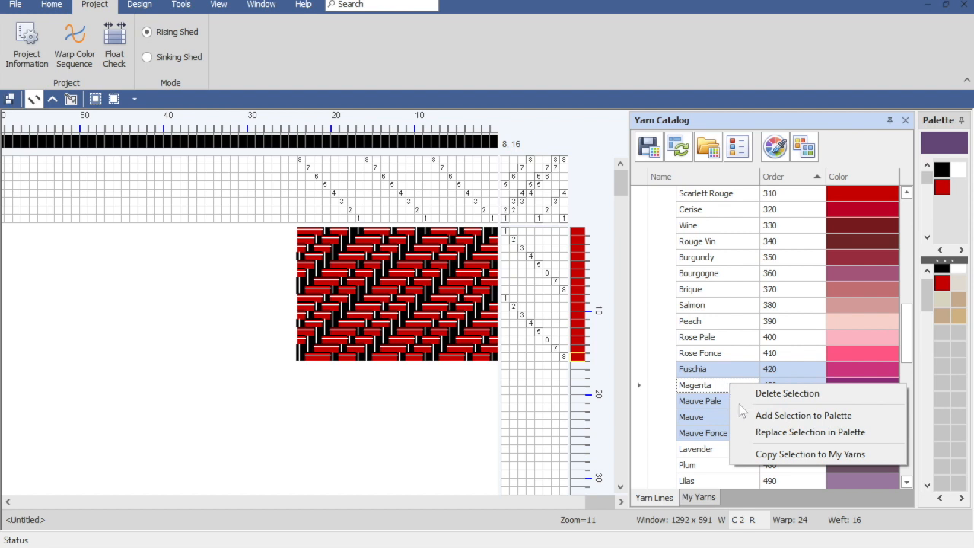
click(776, 456)
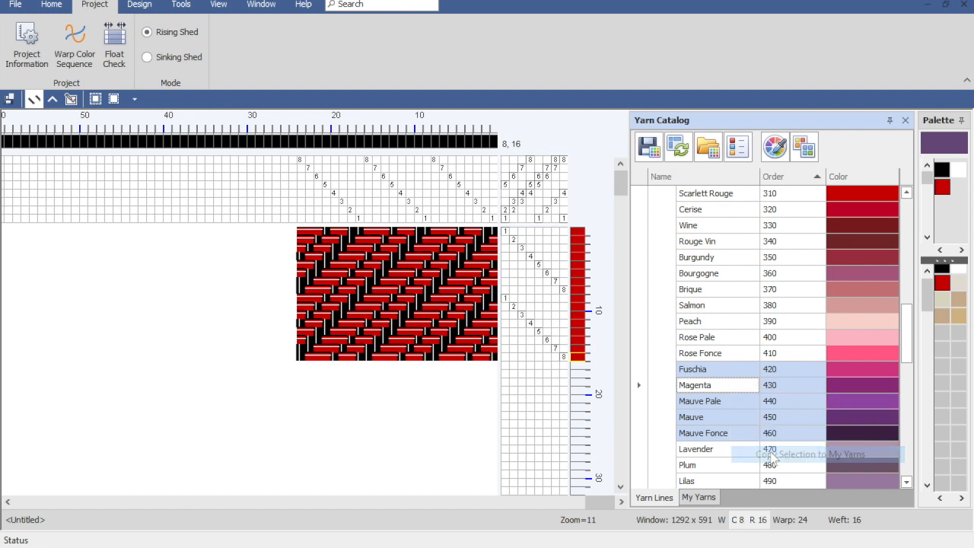
Step: Rename the Copied from Yarn Lines category in My Yarns as MyBrassardPurples and save the yarn catalog
click(699, 498)
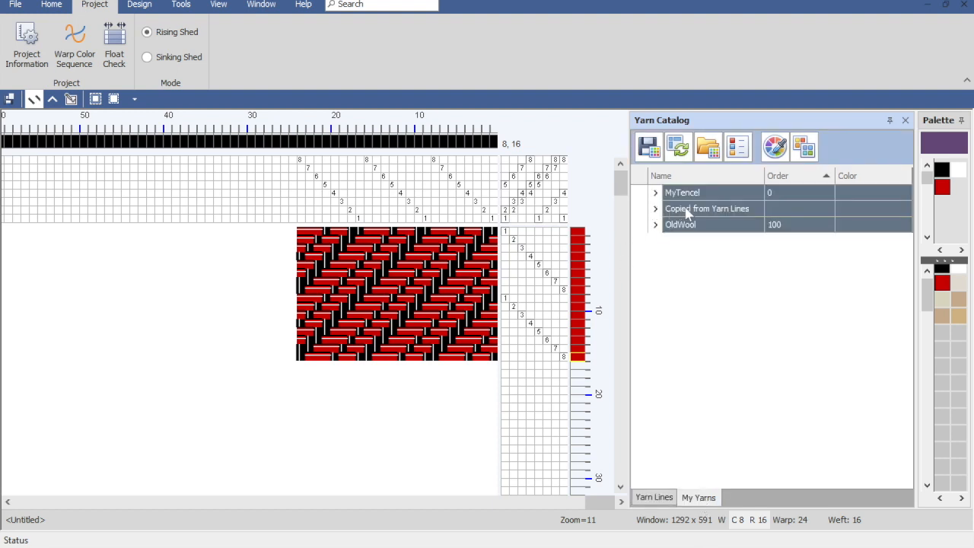
click(656, 210)
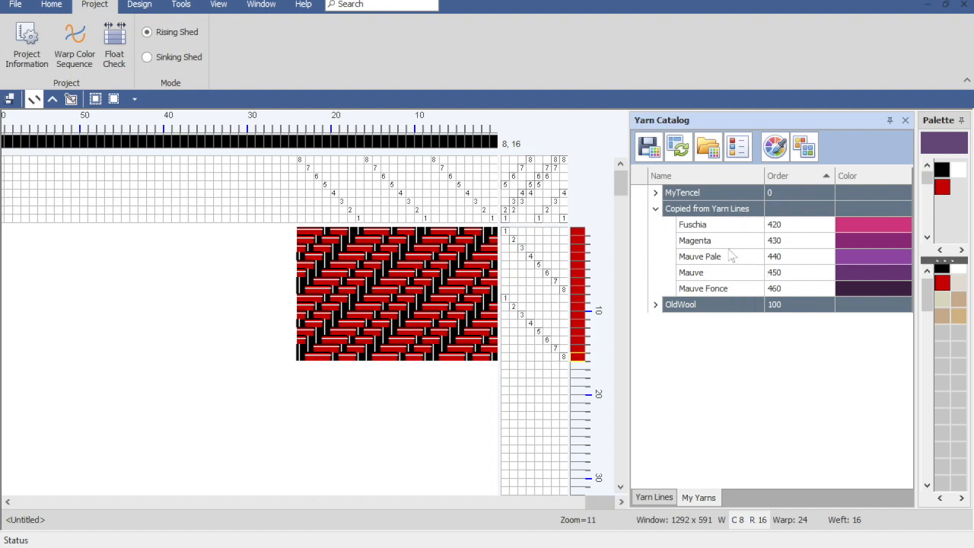
double_click(716, 210)
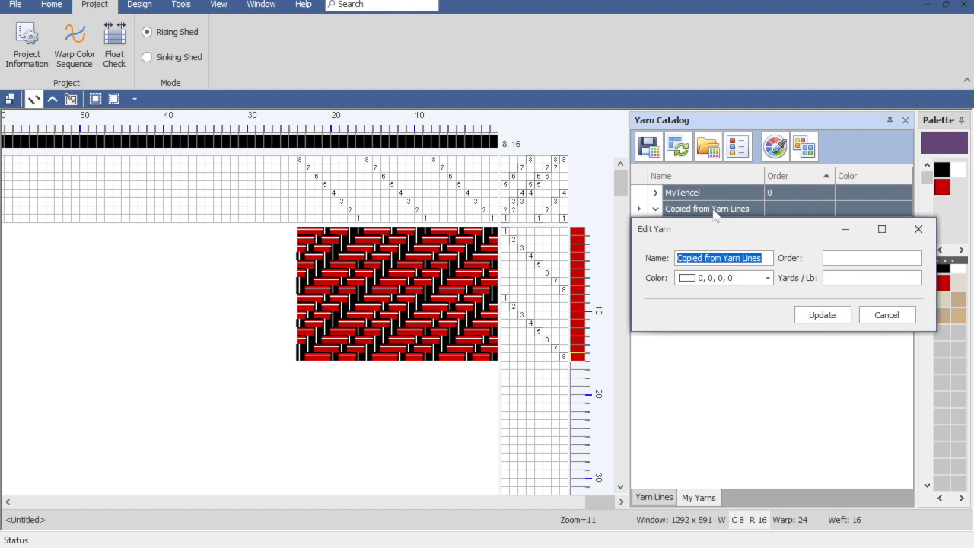
text(MyBrassardPurples)
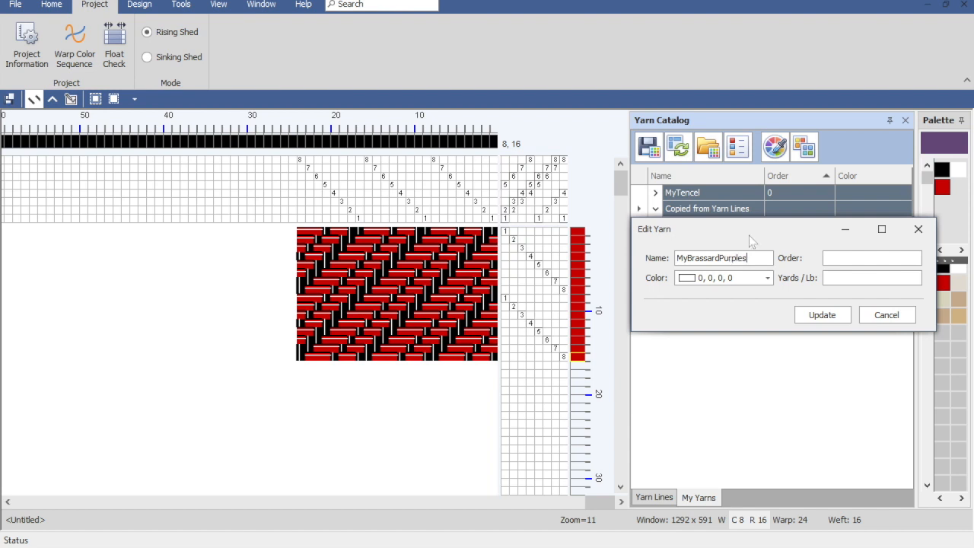
click(824, 315)
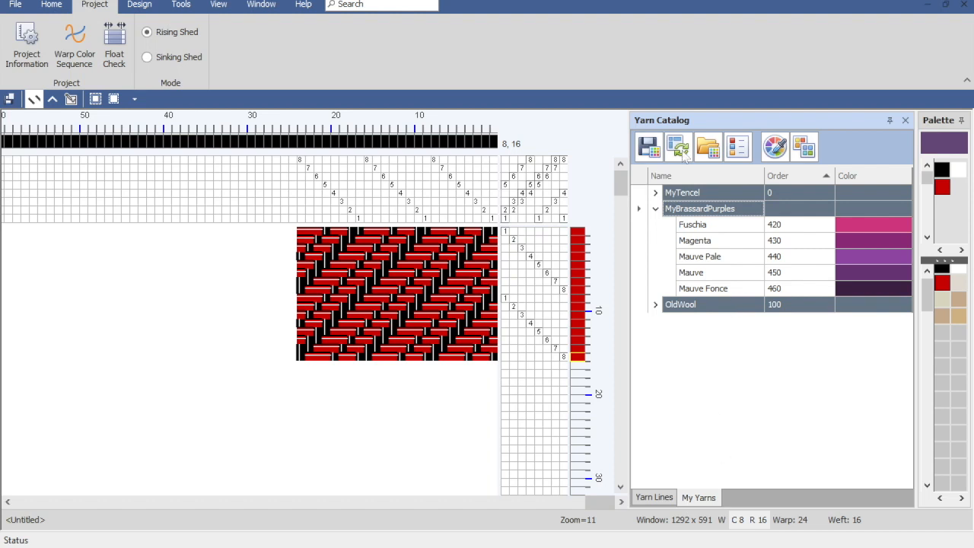
click(648, 146)
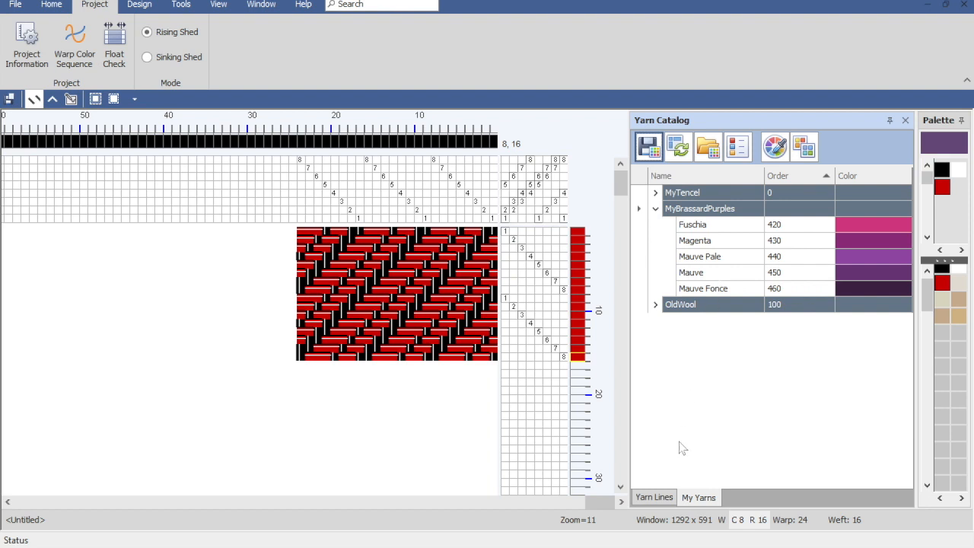
Step: Copy the Rouge Vin yarn from the Brassard Cotton line to My Yarns
click(653, 497)
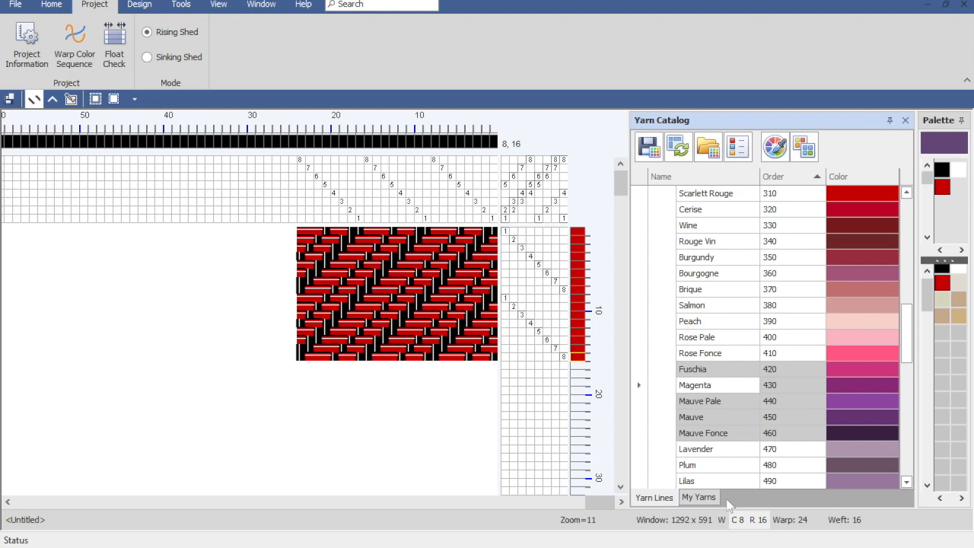
click(694, 244)
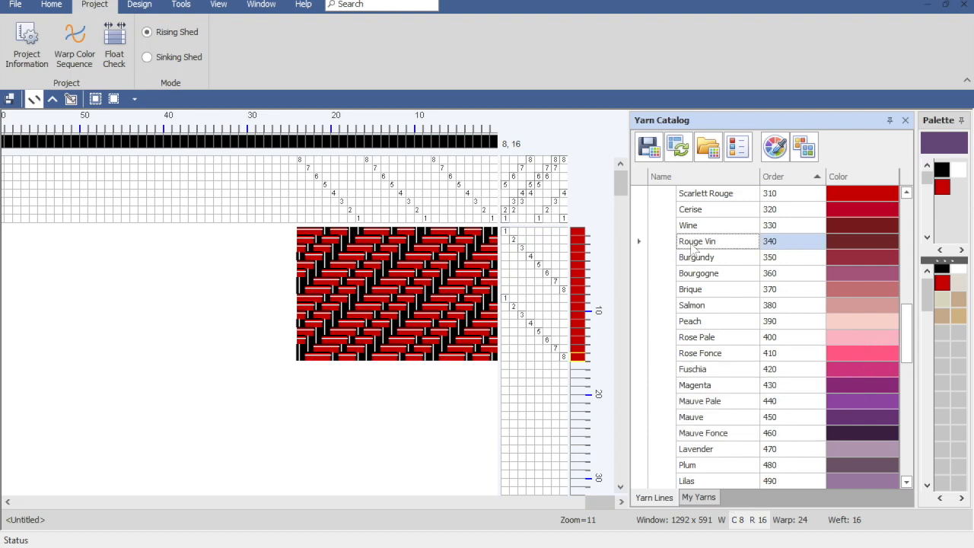
right_click(694, 248)
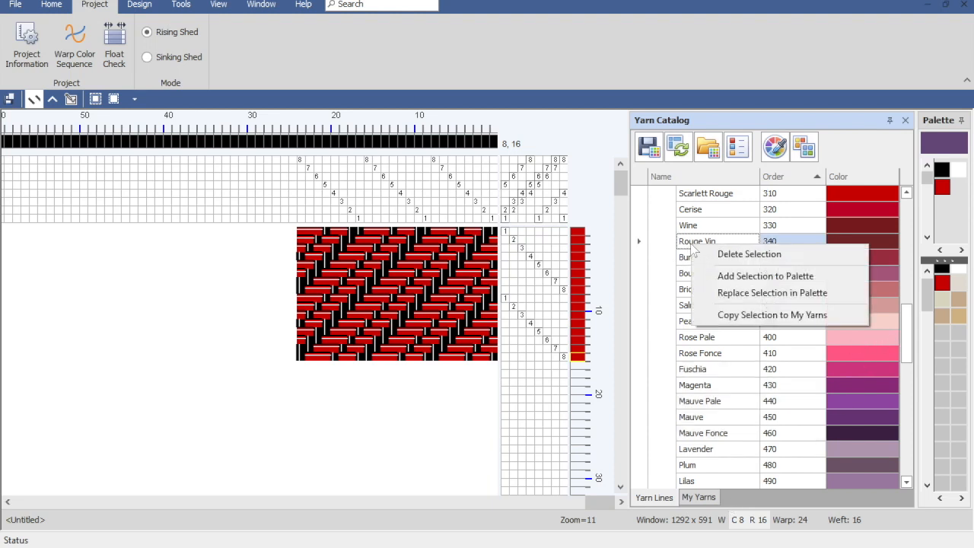
click(757, 318)
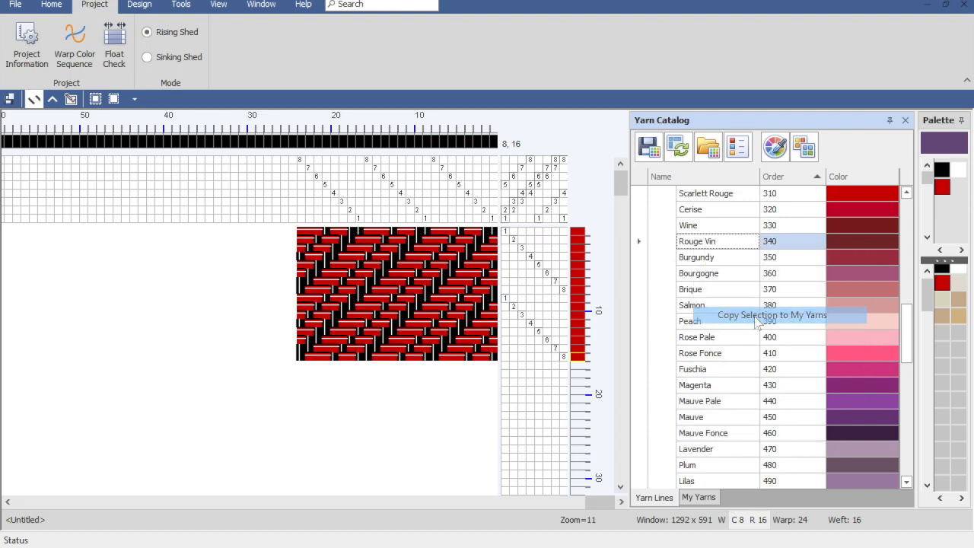
Step: Move the Rouge Vin yarn from the Copied from Yarn Lines category into MyBrassardPurples in My Yarns
click(698, 498)
click(656, 306)
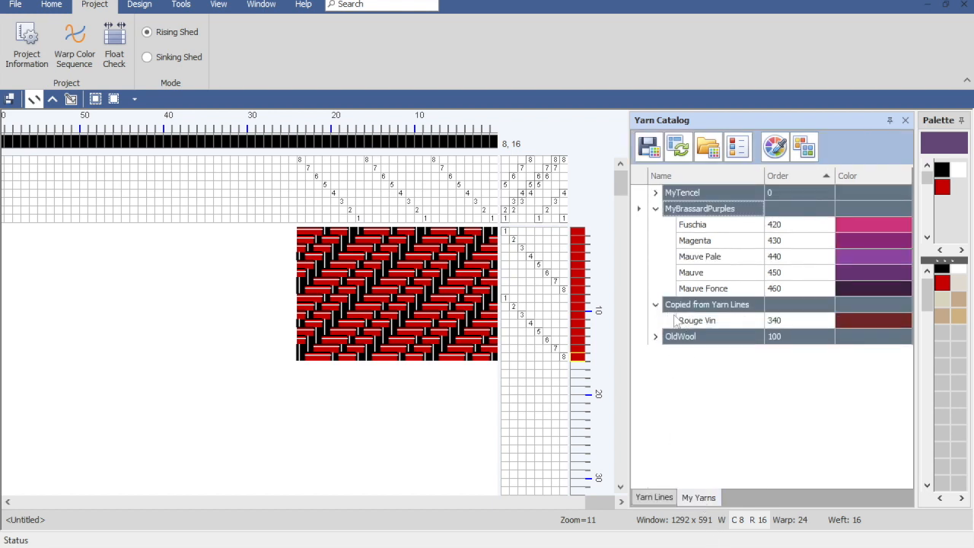
click(696, 324)
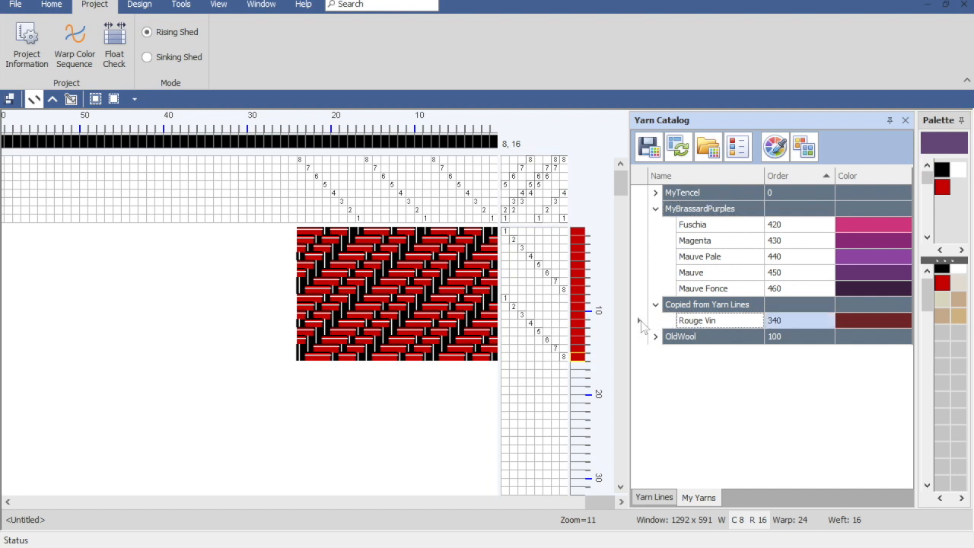
drag(640, 324, 649, 211)
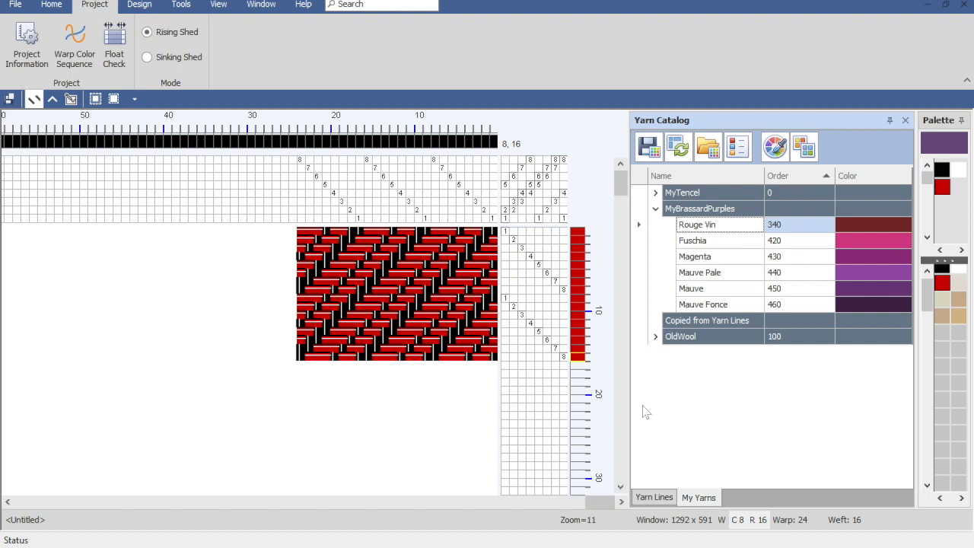
Step: Delete the empty Copied from Yarn Lines category from My Yarns
click(684, 320)
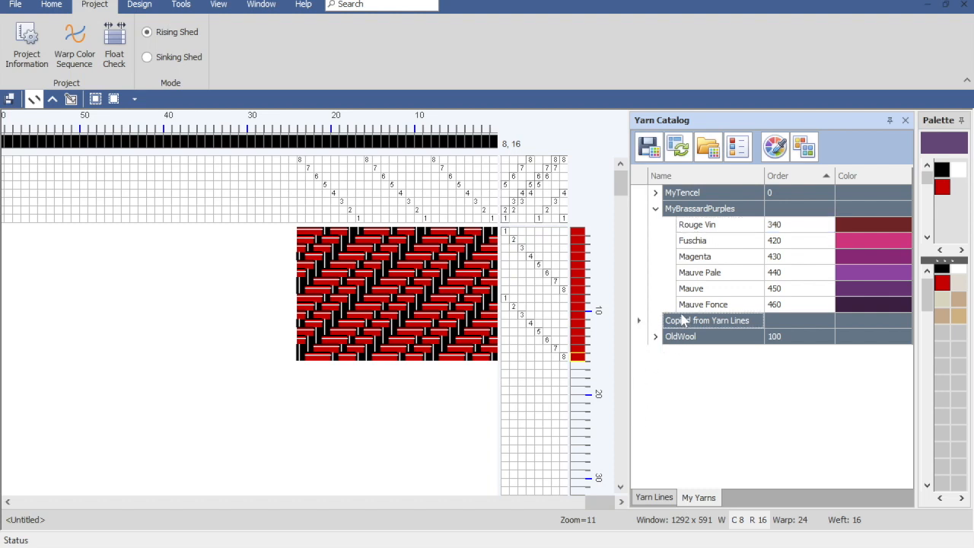
key(Delete)
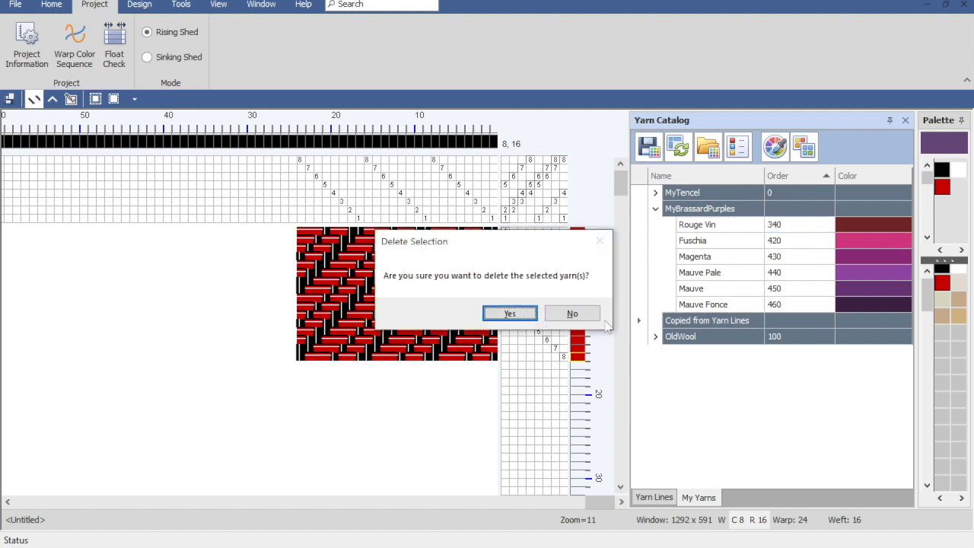
click(508, 315)
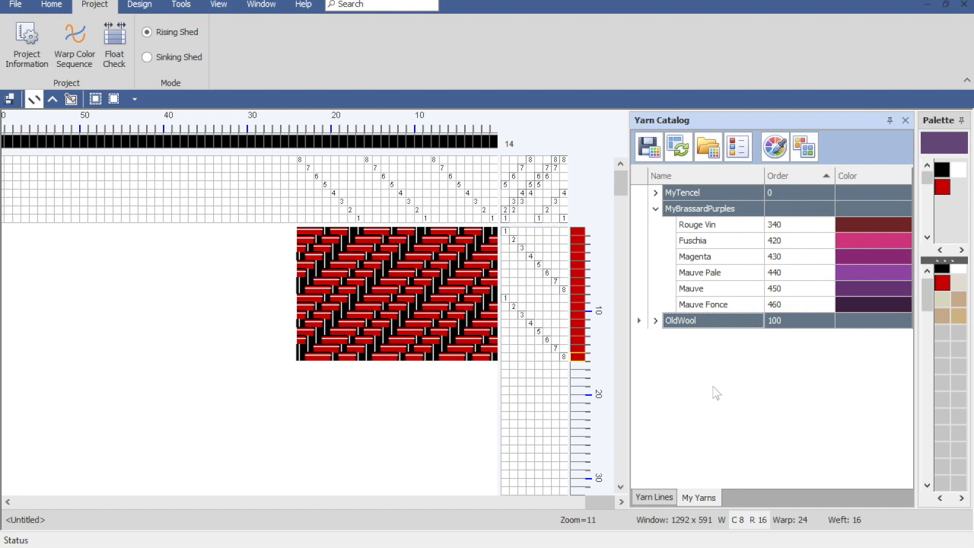
Step: Close the yarn catalog and reopen it to check the categories in My Yarns
click(905, 120)
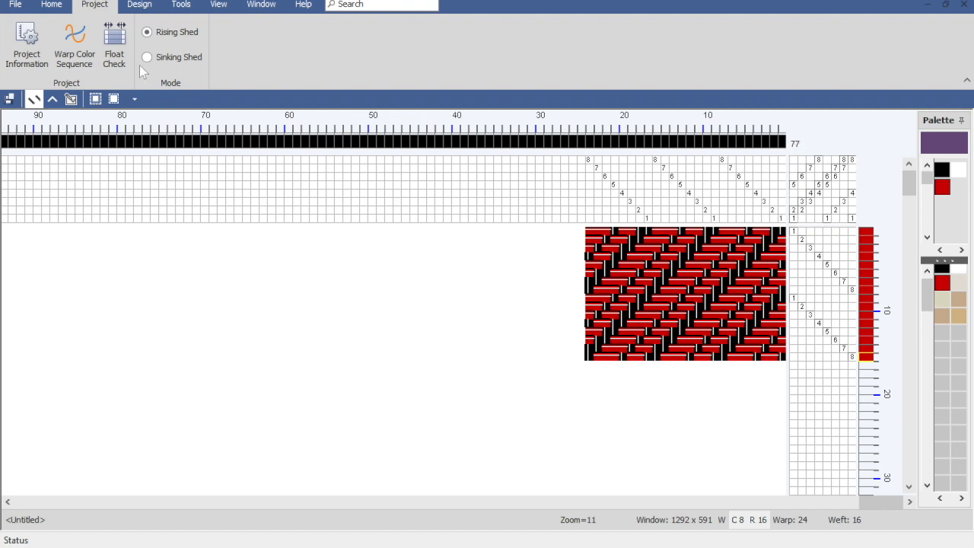
click(175, 4)
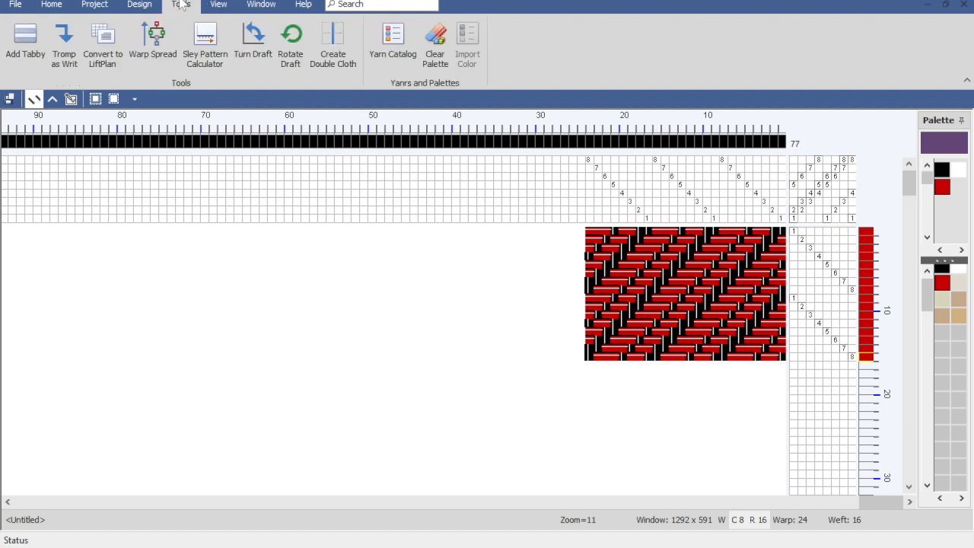
click(396, 44)
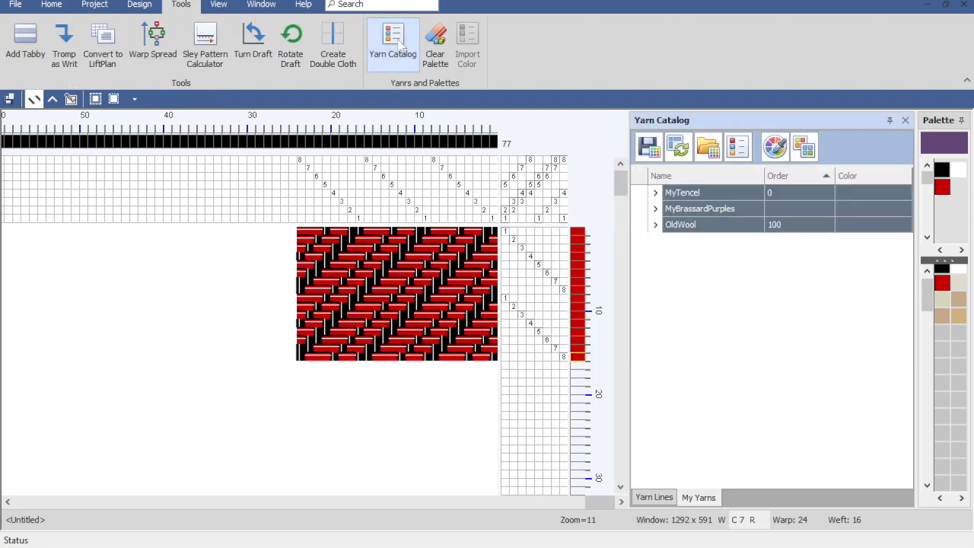